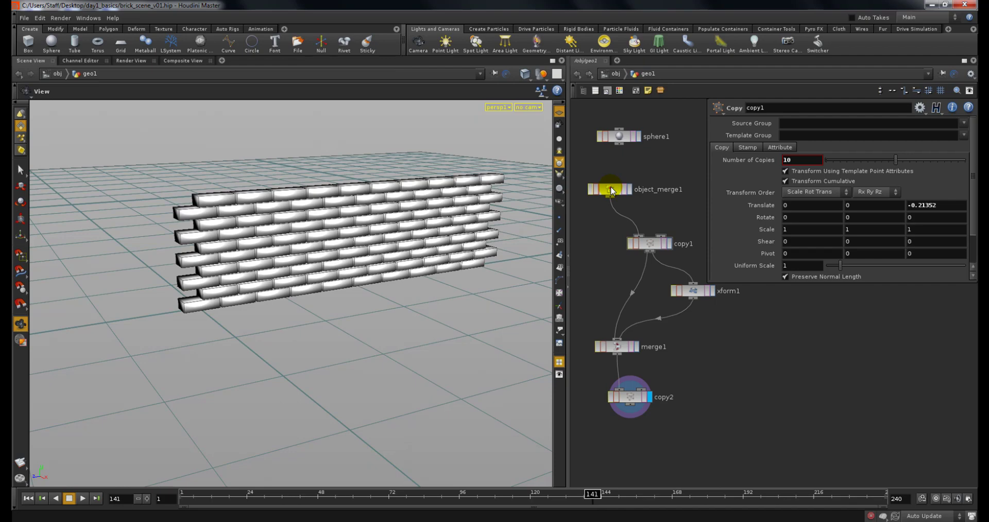
Review the brick wall network node by node, displaying object_merge1, copy1, xform1, merge1 and copy2 in turn.
middle_click(612, 190)
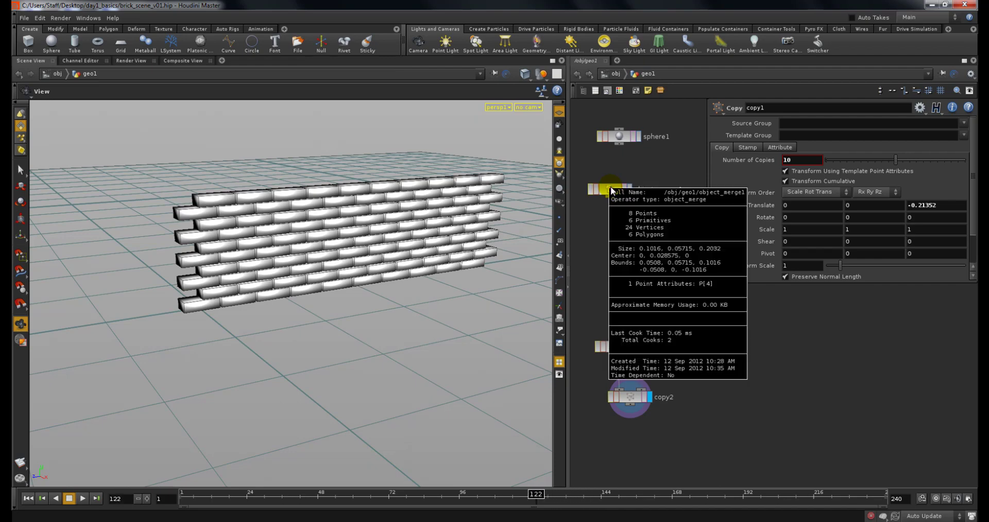
left_click(648, 242)
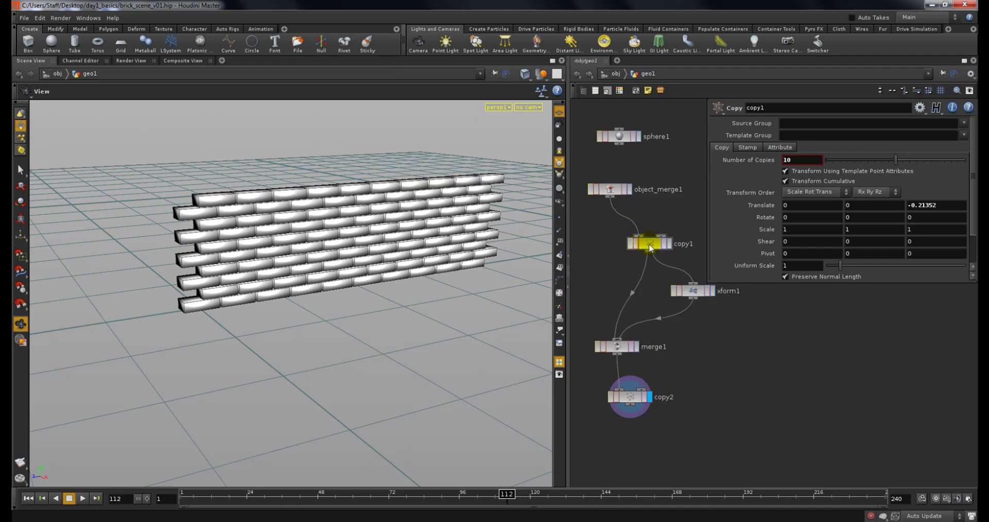
left_click(669, 243)
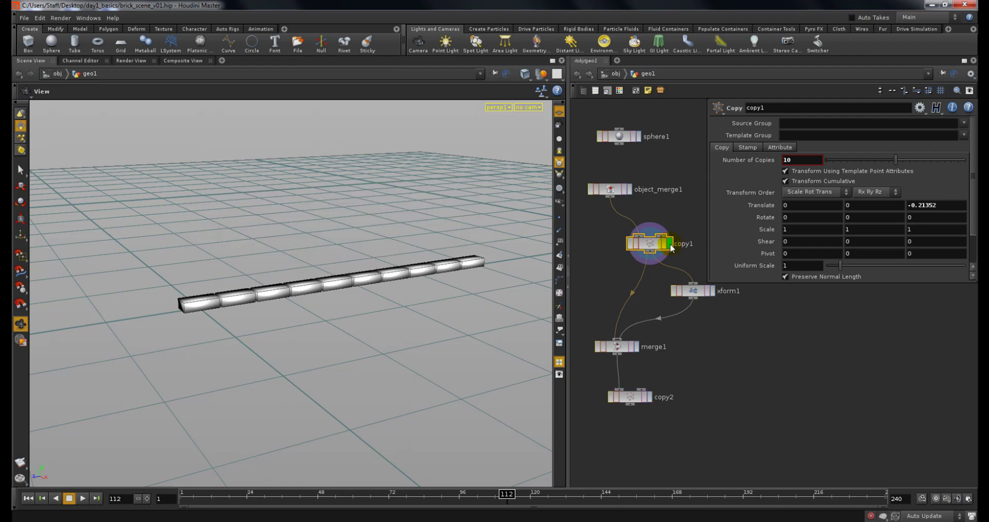
left_click(630, 189)
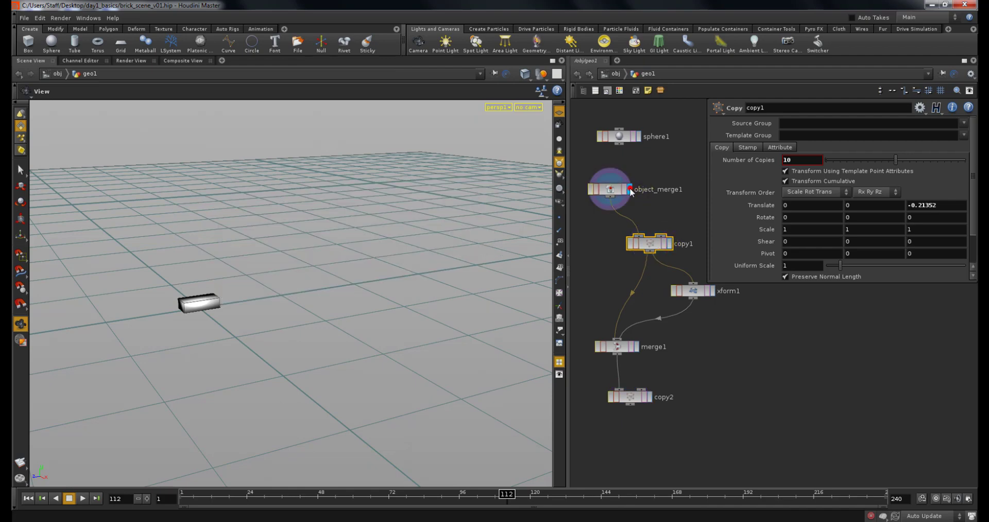
left_click(669, 243)
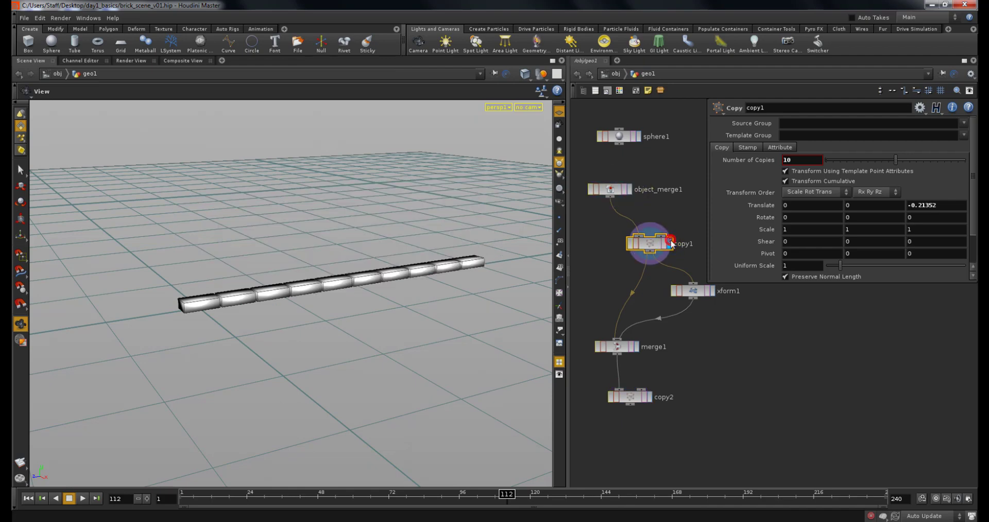
left_click(713, 296)
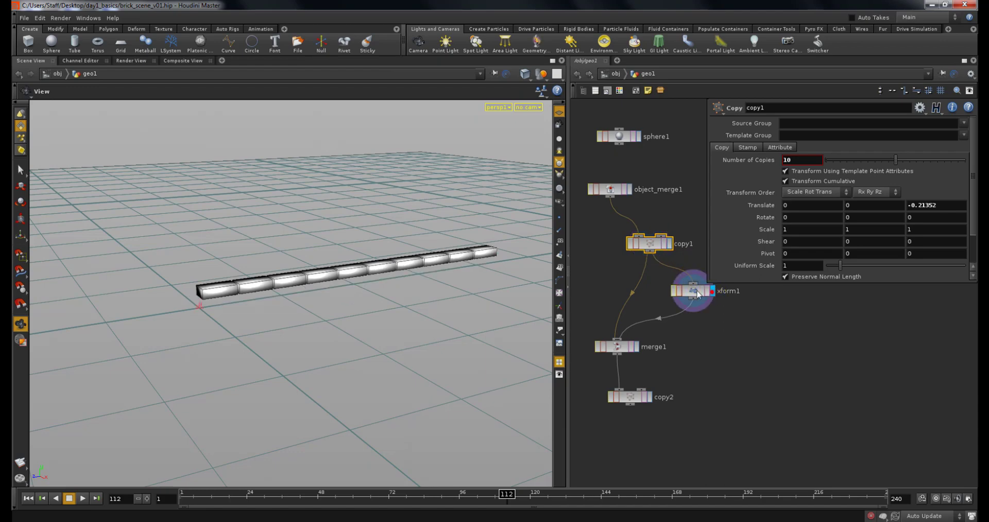
left_click(697, 293)
left_click(637, 347)
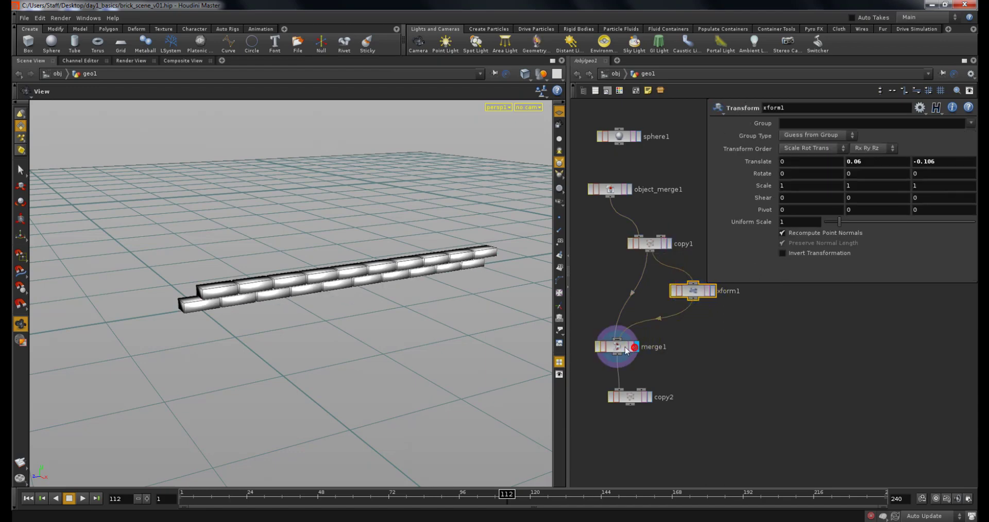
left_click(617, 347)
left_click(647, 397)
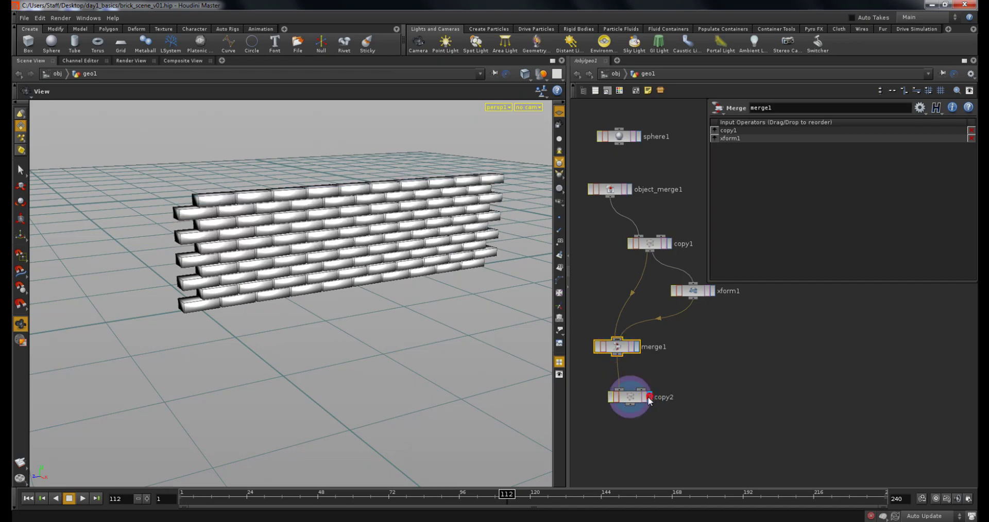
left_click(629, 397)
middle_click_drag(590, 262, 598, 286)
scroll(596, 282, "down", 2)
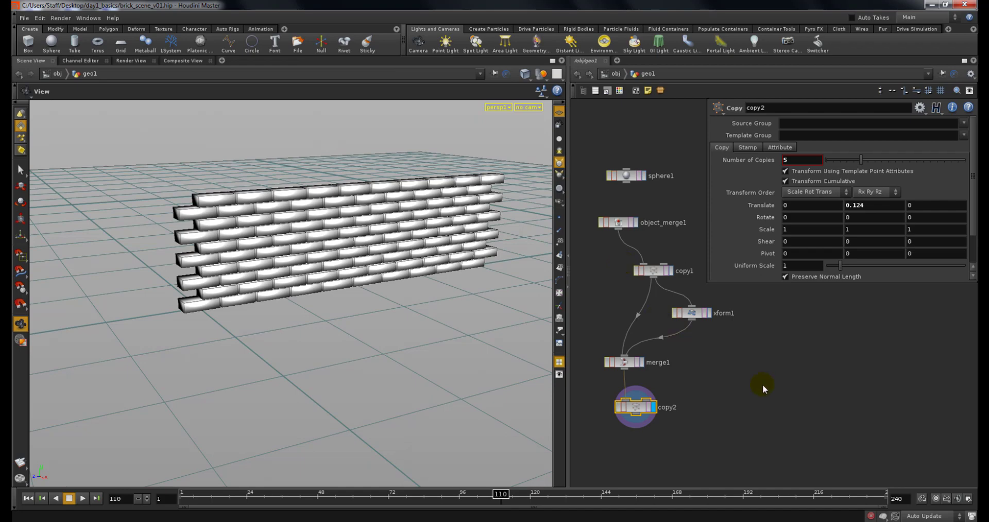
Inspect the geometry information of the copy2 node, including its points, primitives and attributes.
middle_click_drag(762, 384, 769, 326)
left_click(638, 348)
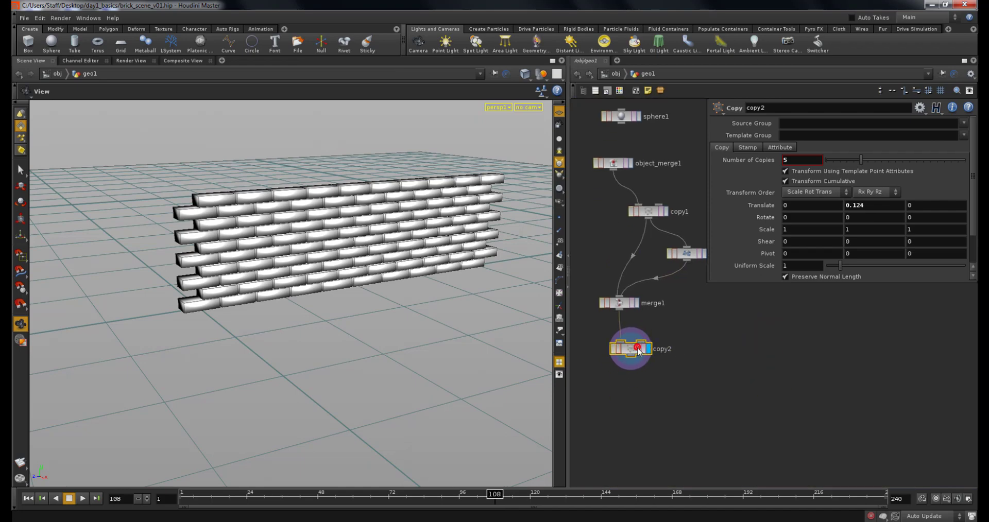
middle_click(638, 350)
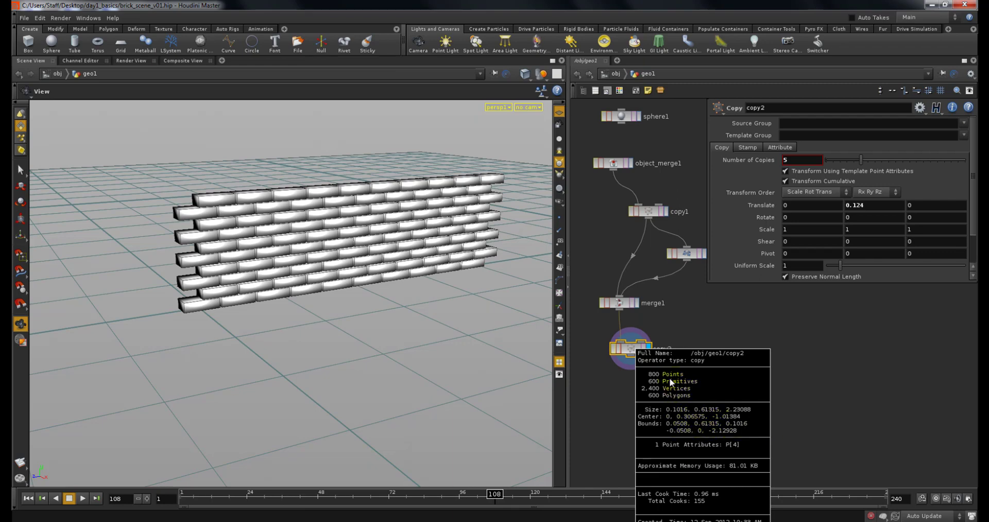
middle_click_drag(665, 379, 644, 371)
middle_click(609, 351)
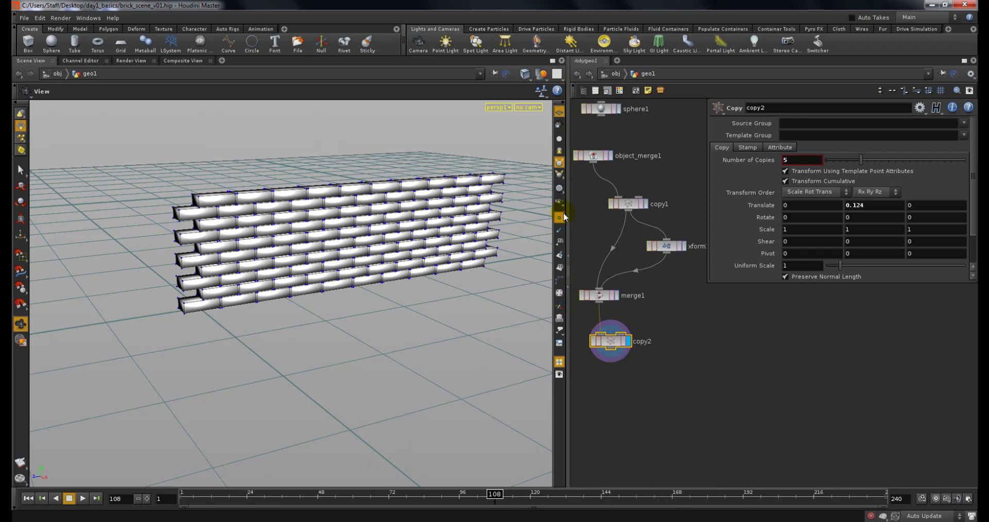
Show the wall's point numbers and its primitive numbers in the viewport one after the other, hiding each again.
left_click(559, 242)
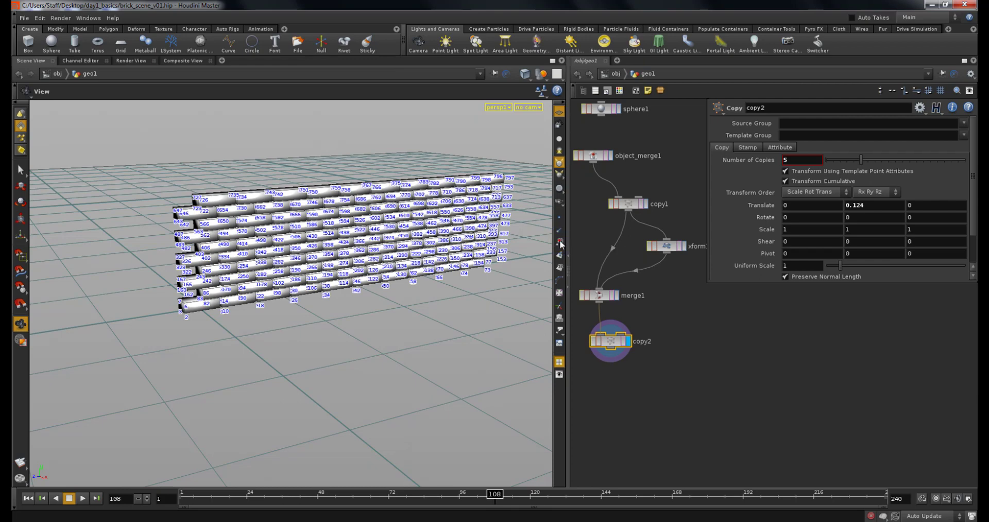
left_click(560, 242)
left_click(556, 268)
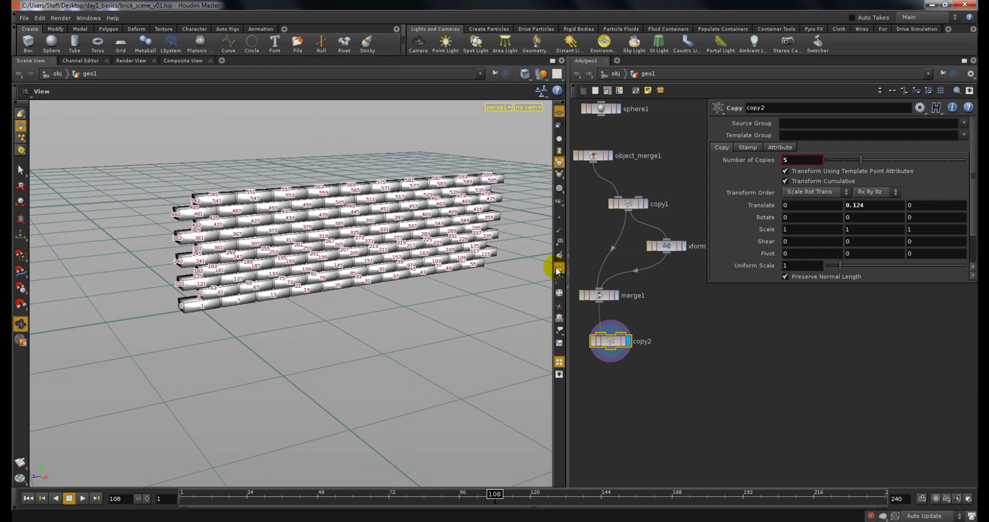
right_click_drag(188, 241, 270, 240)
left_click_drag(271, 240, 317, 240)
left_click(559, 268)
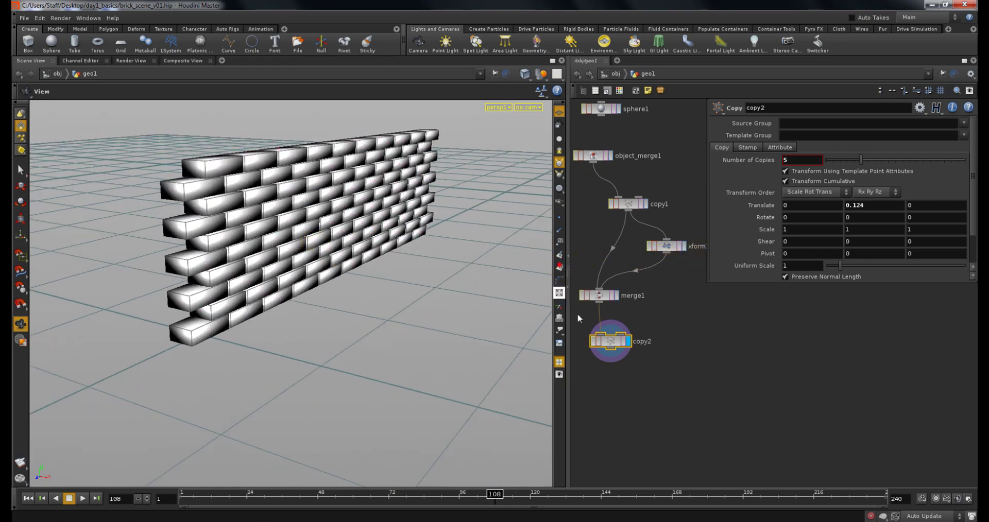
Check the point and primitive information of the final copy node again.
middle_click_drag(598, 332, 656, 371)
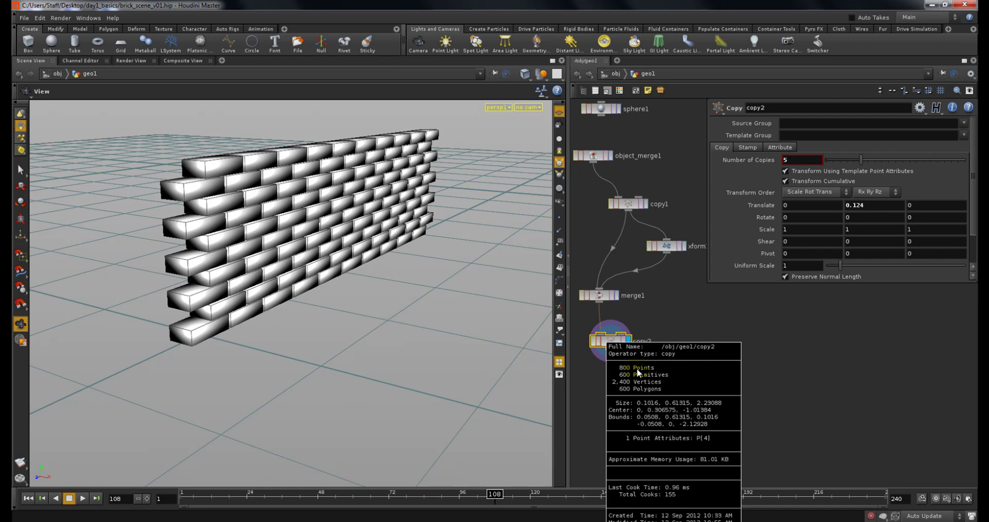
middle_click_drag(637, 372, 637, 365)
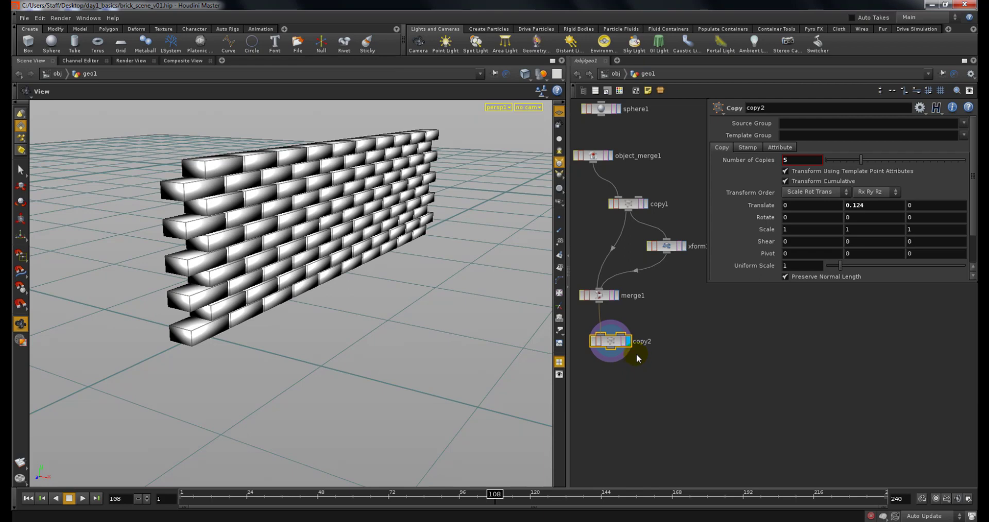
middle_click_drag(643, 368, 658, 345)
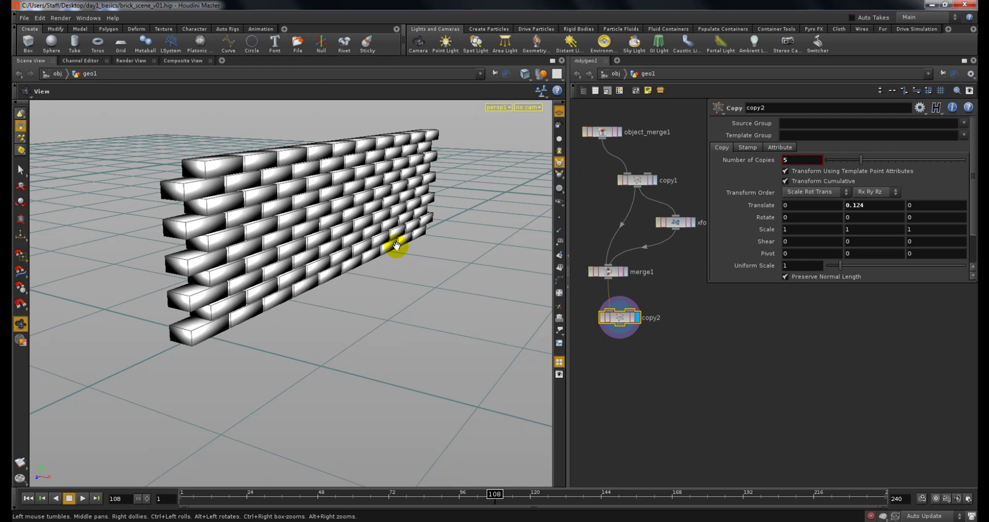
middle_click_drag(689, 342, 692, 344)
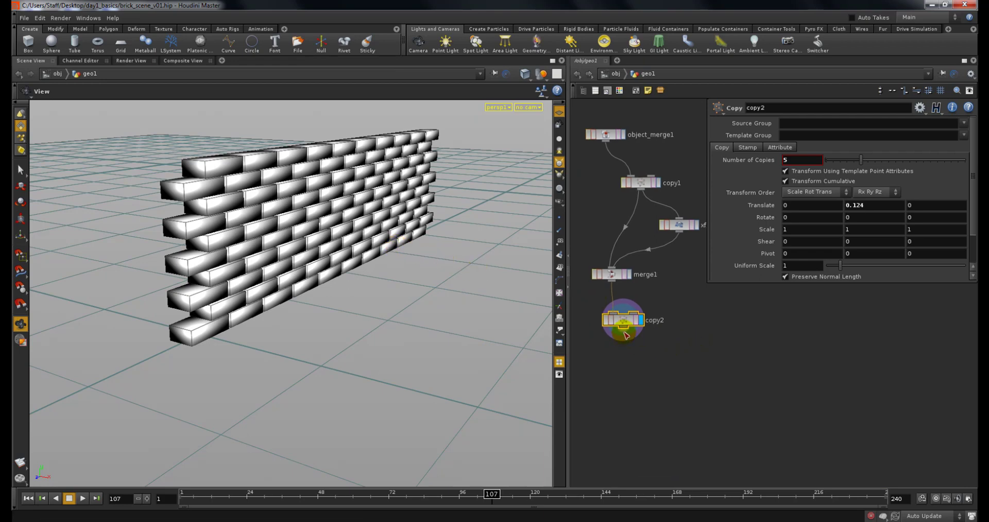
Add a Connectivity node fed by copy2's output and display its result.
key("Left")
left_click(628, 354)
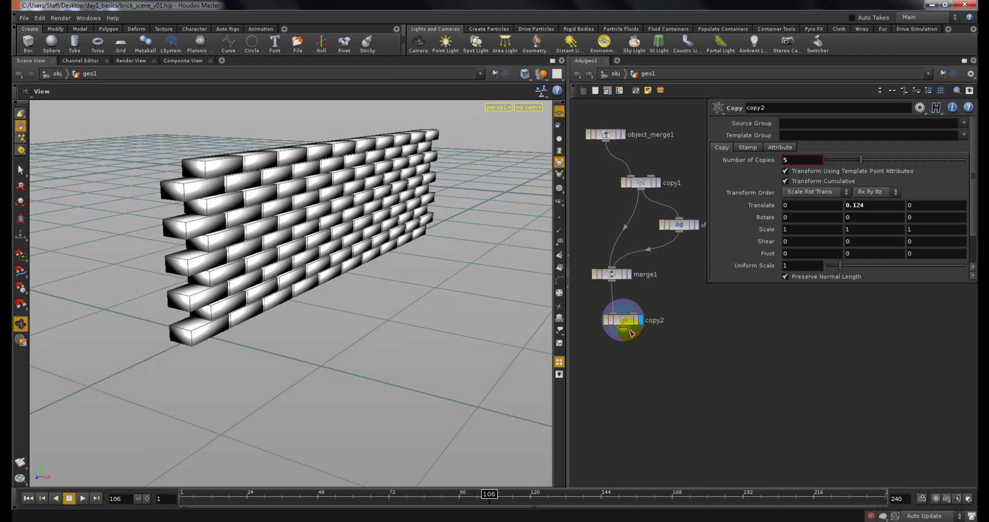
key("Left")
key("Tab")
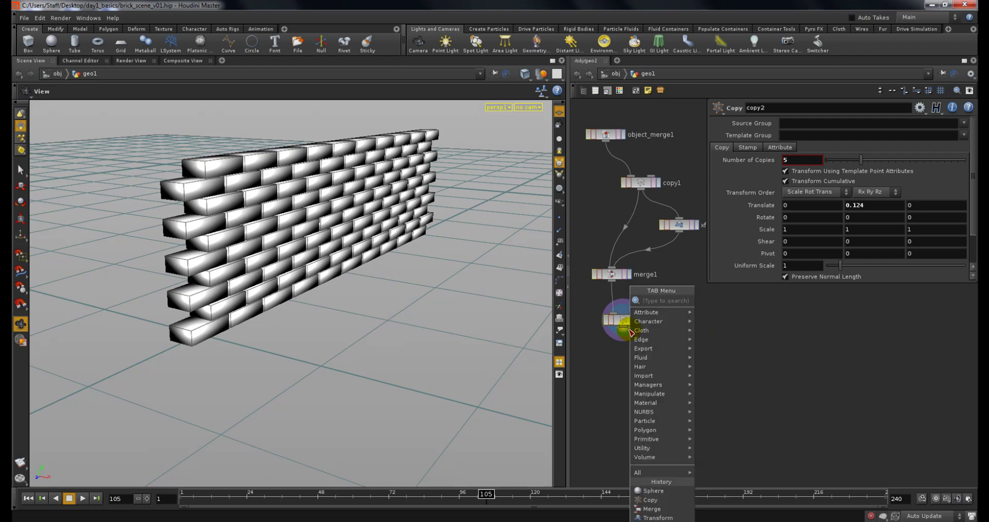
type("con")
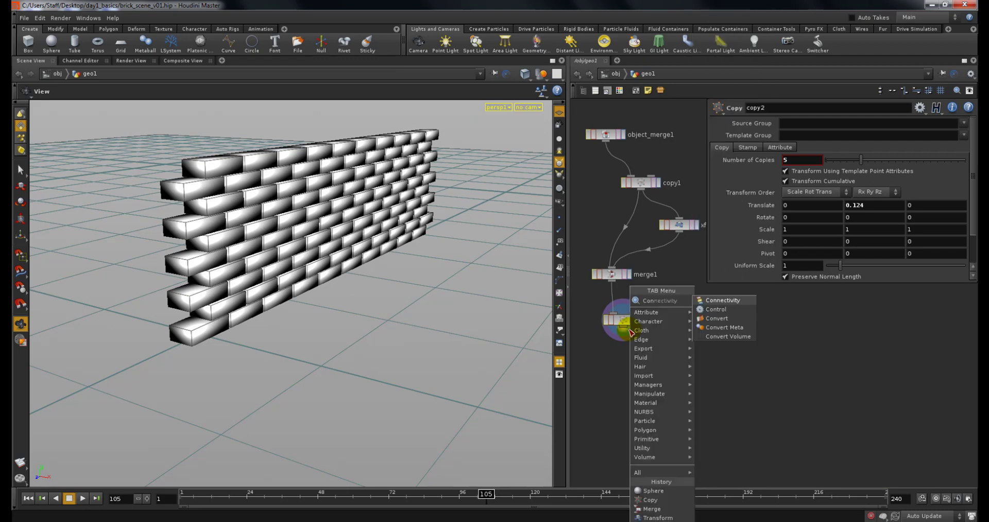
left_click(724, 301)
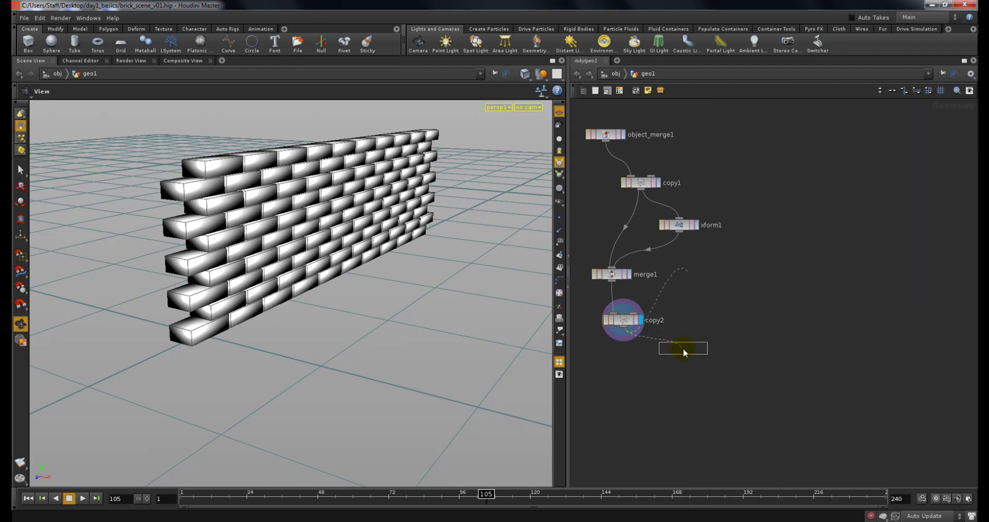
left_click(669, 367)
middle_click_drag(697, 437, 678, 409)
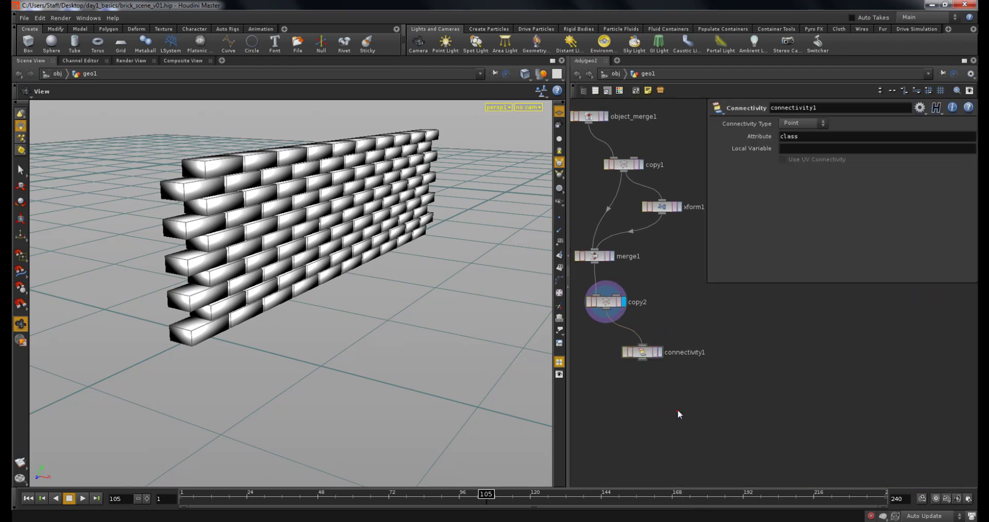
left_click(660, 355)
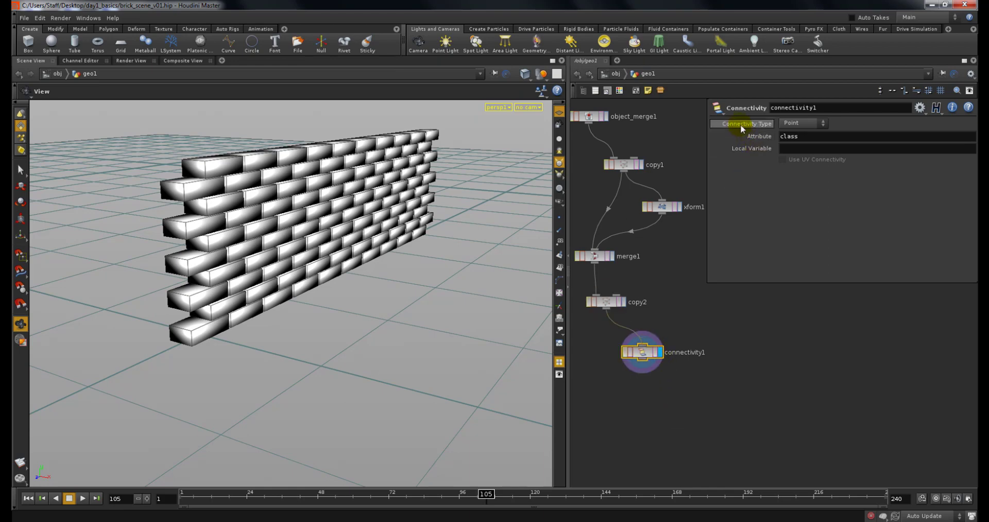
Set the Connectivity node's attribute name to brickid.
double_click(805, 139)
type("brickid")
double_click(810, 135)
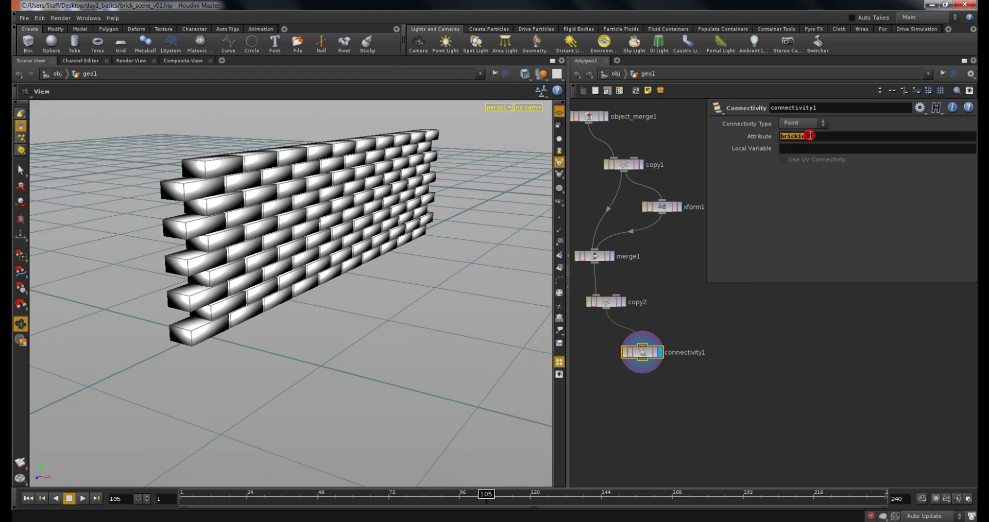
type("class")
double_click(801, 135)
type("brickid")
left_click(827, 135)
left_click(827, 135)
Inspect the connectivity1 node information for the brickid point attribute.
middle_click_drag(730, 366, 733, 339)
left_click(715, 364)
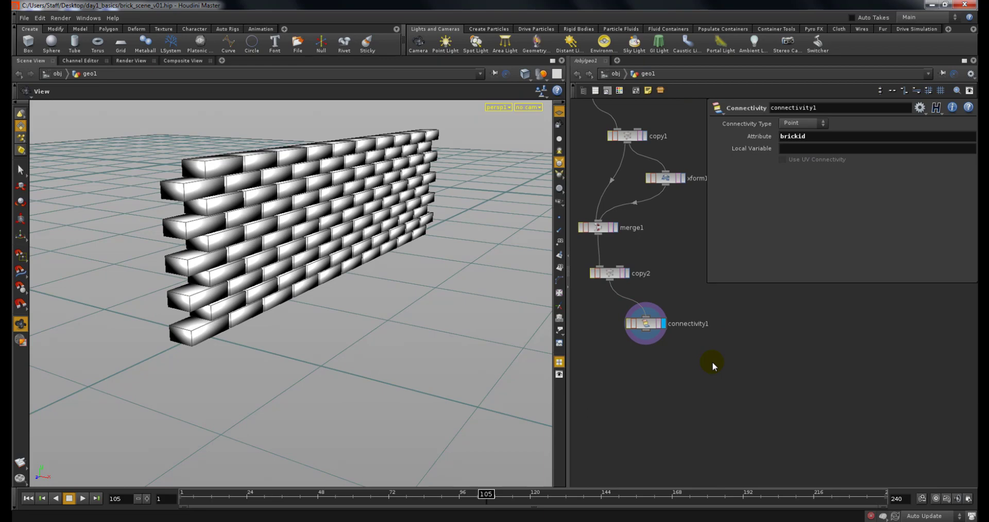
left_click(648, 325)
middle_click(649, 327)
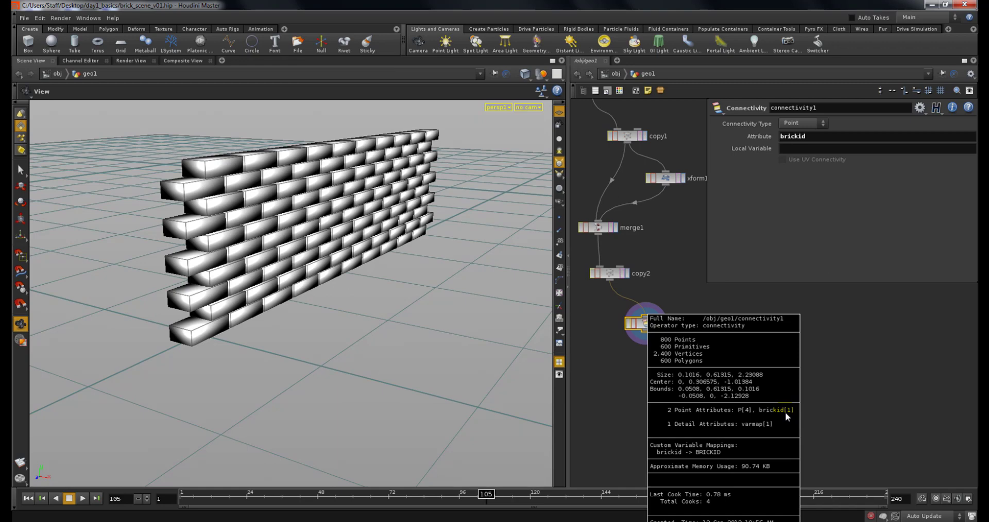
Open the geometry spreadsheet of copy2 and look through its vertex, primitive, detail and point attributes.
right_click(609, 272)
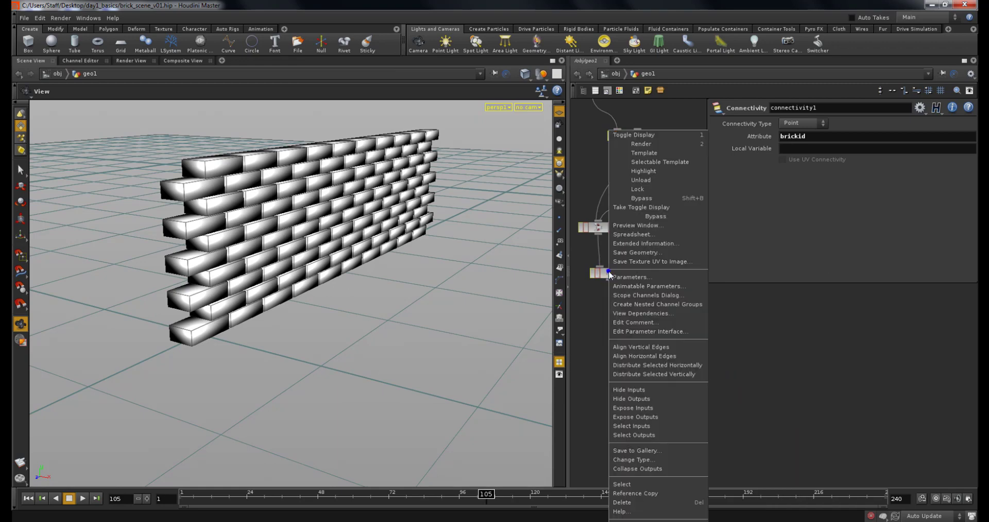
left_click(641, 236)
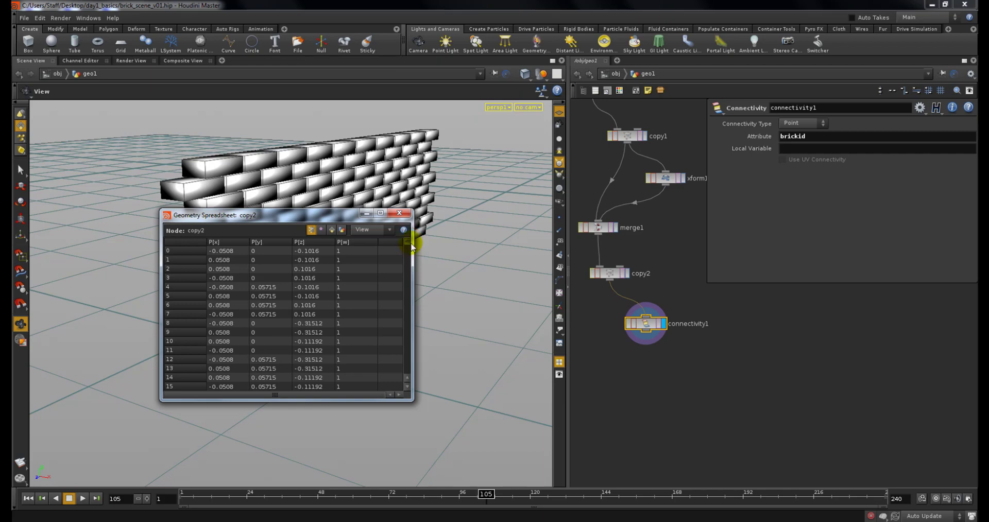
left_click_drag(411, 248, 339, 225)
left_click(323, 230)
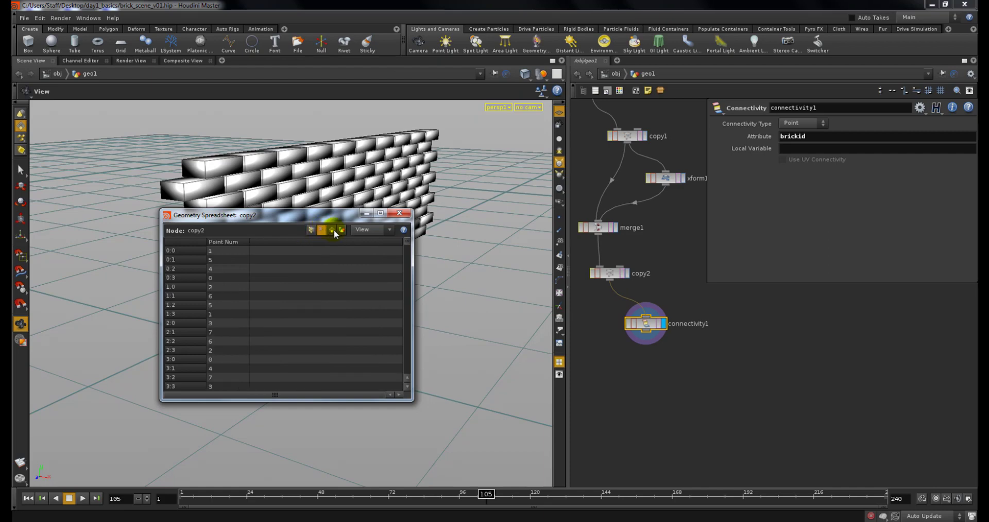
left_click(334, 231)
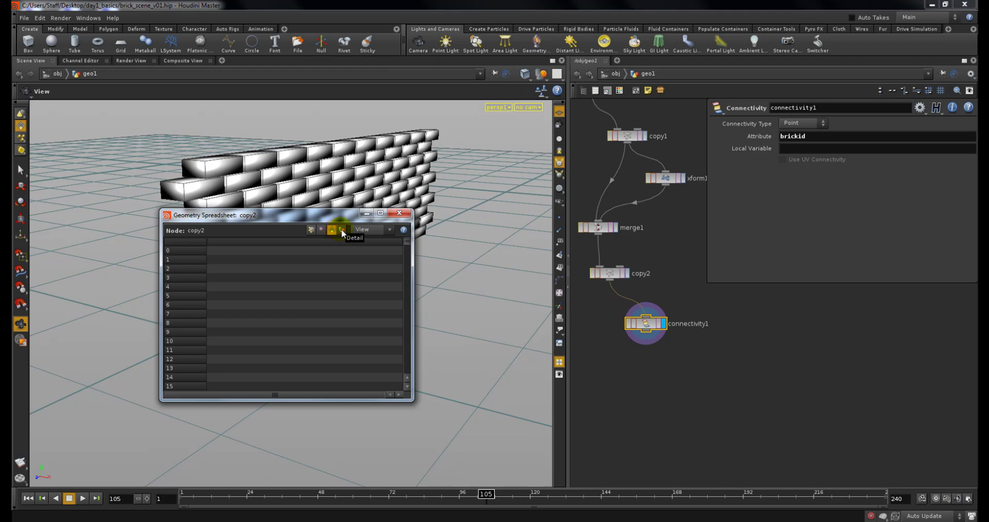
left_click(341, 231)
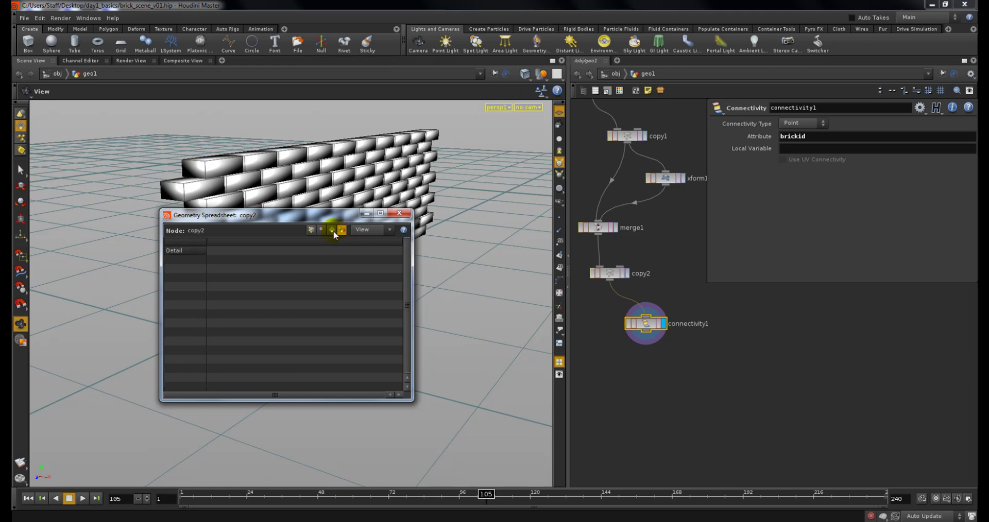
left_click(342, 232)
left_click(321, 229)
left_click(311, 230)
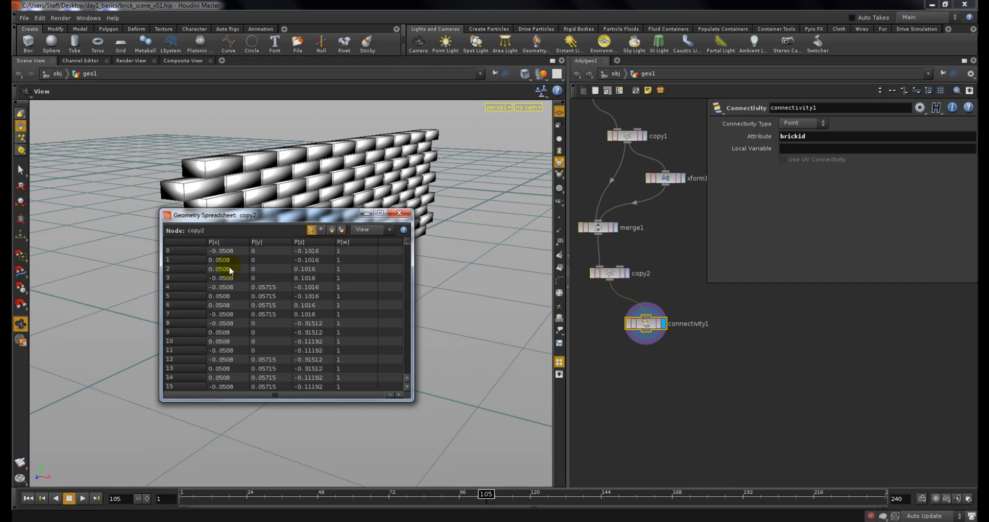
Browse further down copy2's point list in the spreadsheet and select the row of point 93.
left_click(411, 239)
left_click_drag(411, 240, 404, 254)
left_click(188, 261)
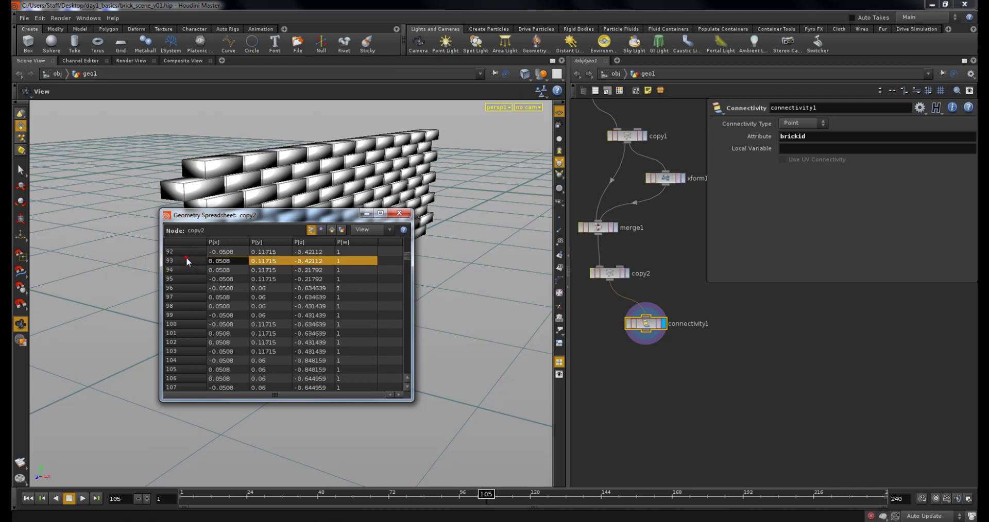
Check the position values of point 93 and close copy2's geometry spreadsheet.
left_click(223, 261)
left_click(310, 262)
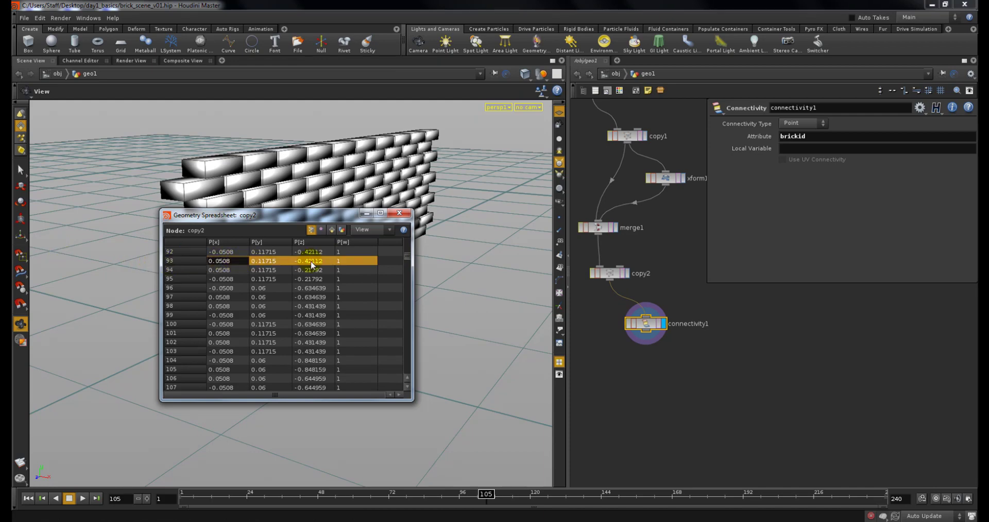
left_click(399, 213)
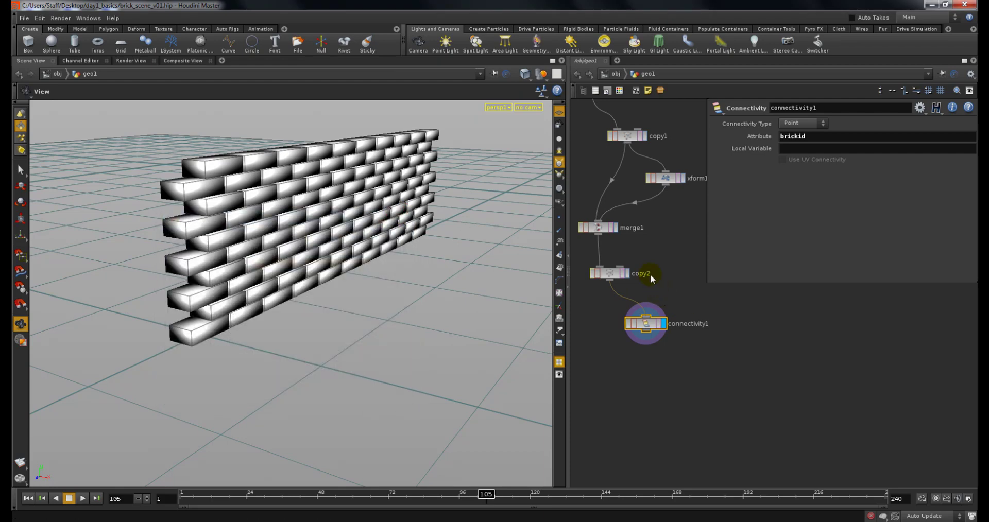
Open connectivity1's geometry spreadsheet, look through the brickid values down to the last point, and close it.
right_click(649, 323)
left_click(676, 272)
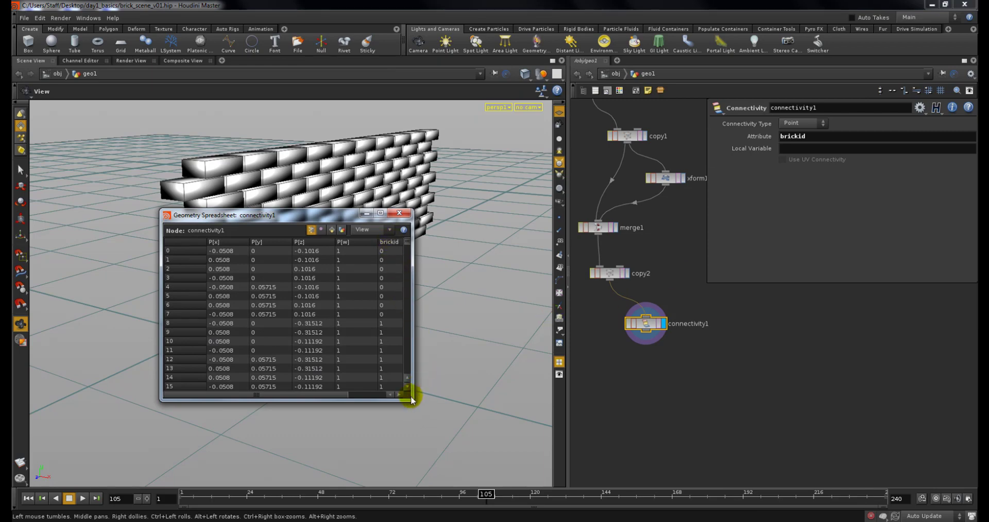
left_click_drag(411, 397, 495, 435)
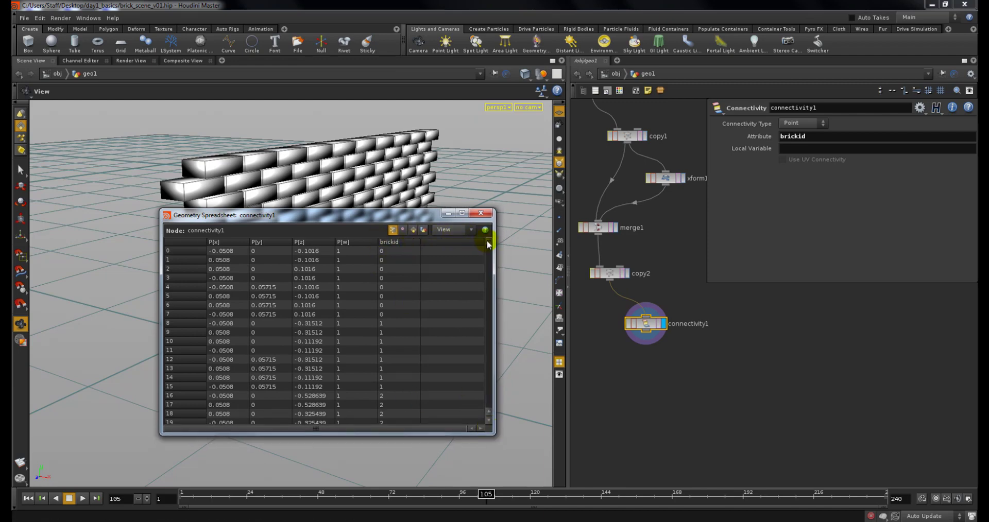
left_click_drag(487, 240, 486, 391)
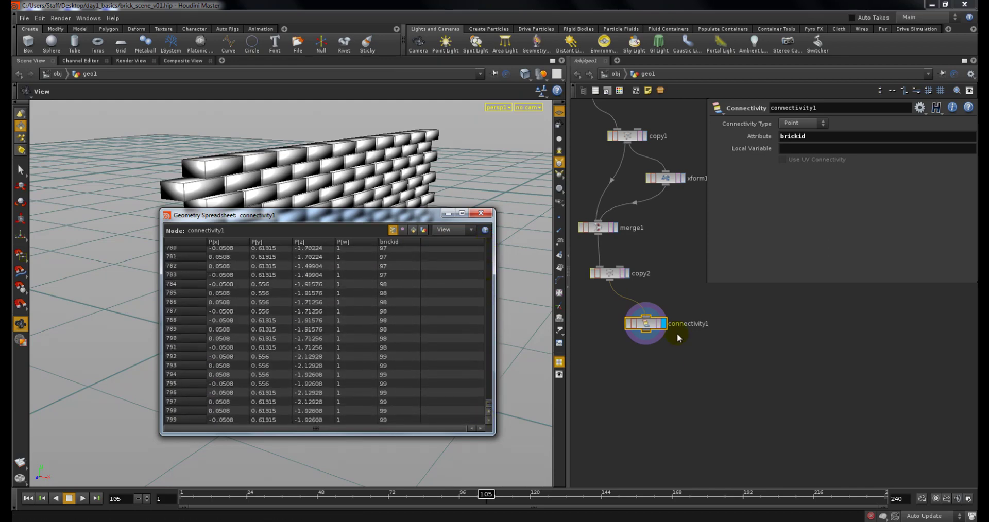
left_click(654, 325)
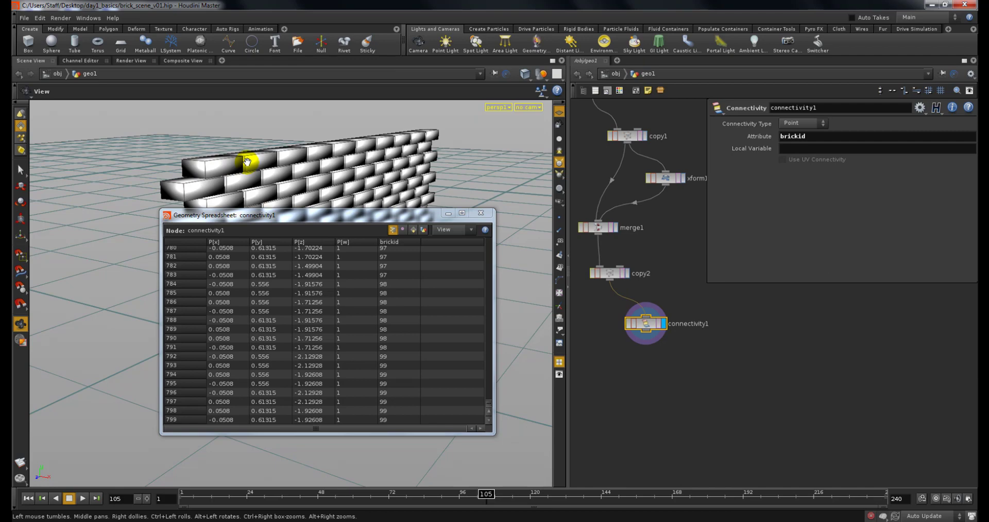
left_click(482, 212)
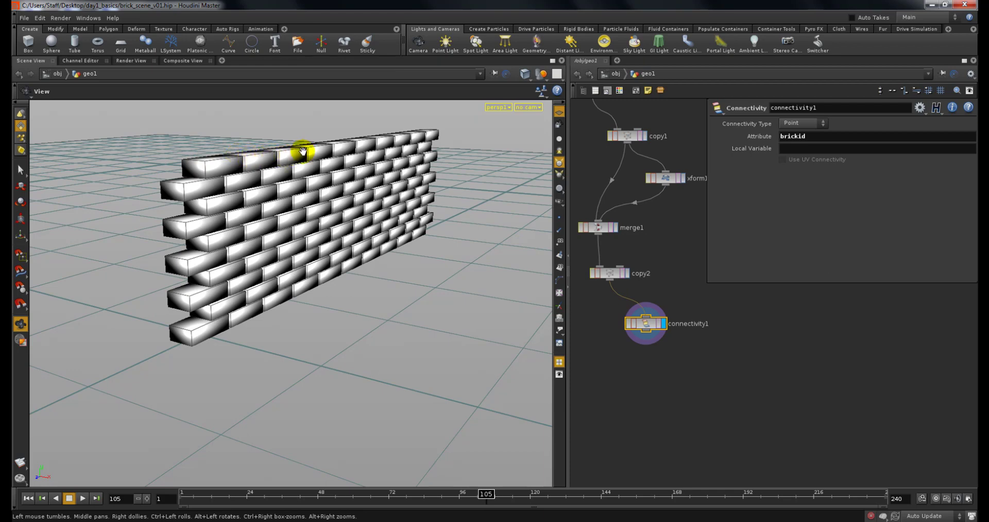
Display copy2 and select the near end brick of the wall's top row with the Select tool.
left_click_drag(299, 168, 283, 164)
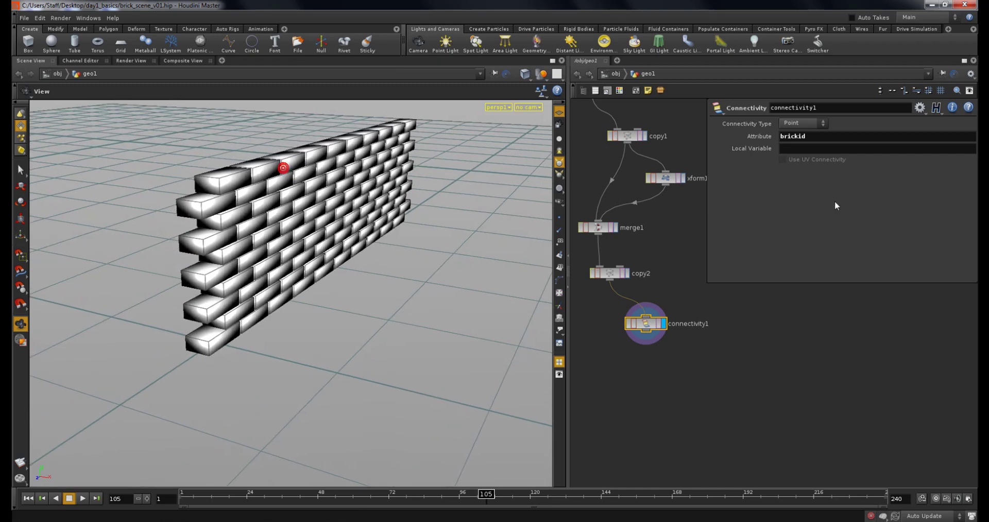
left_click(626, 274)
left_click(616, 275)
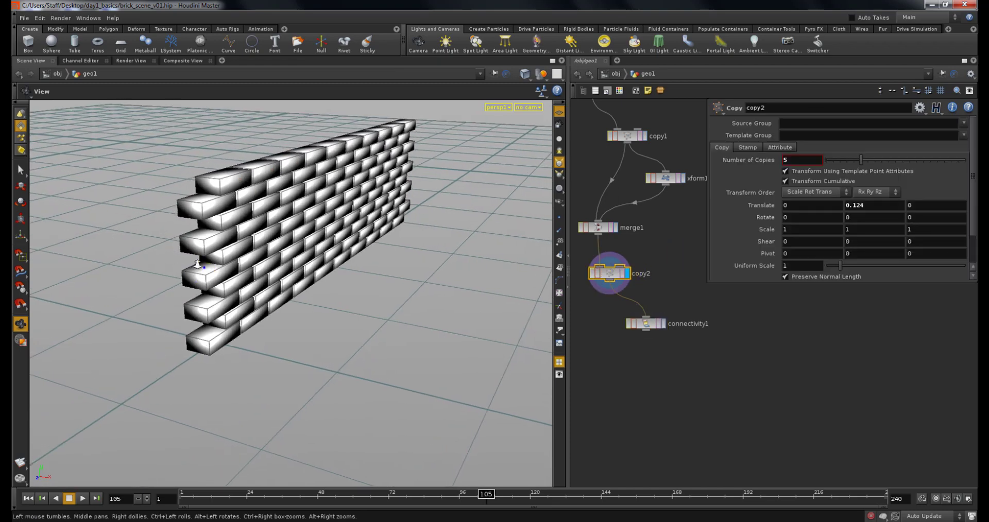
left_click_drag(197, 264, 209, 234)
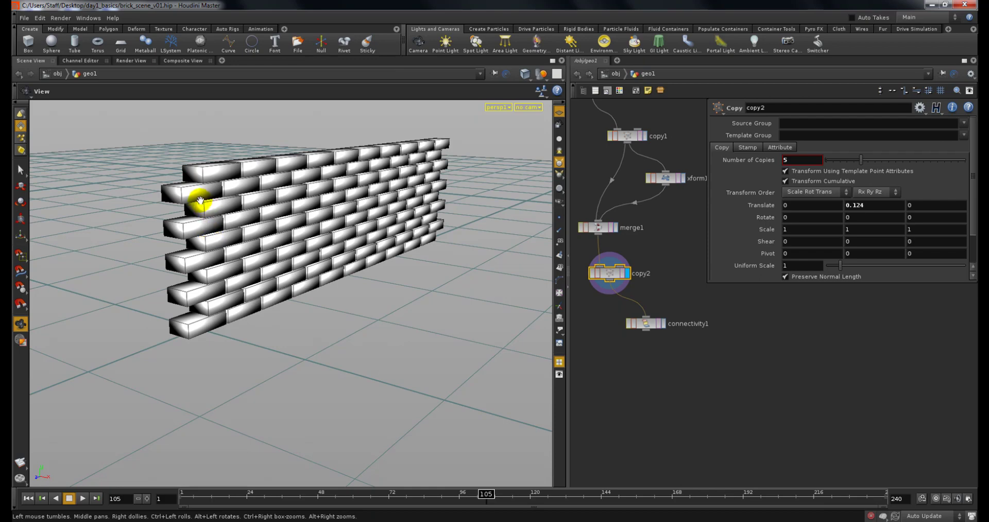
key("Tab")
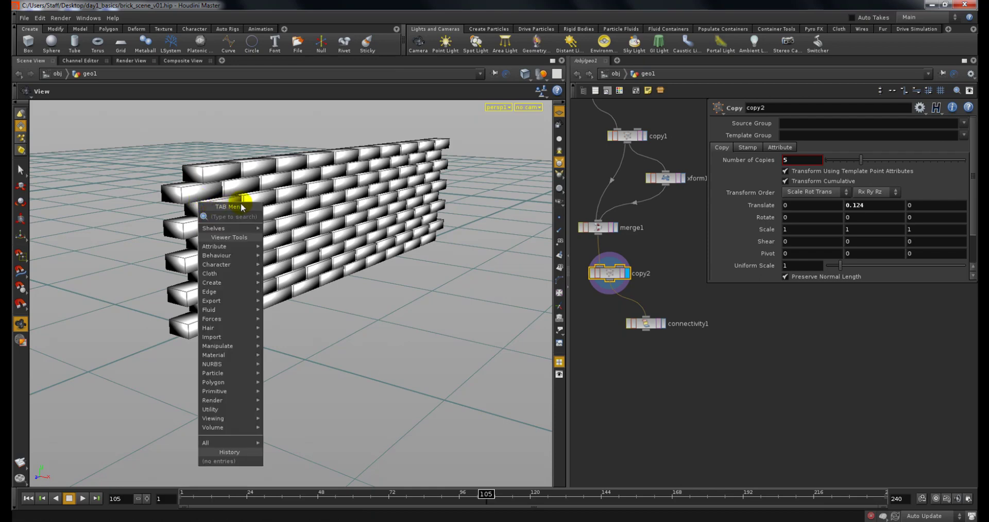
type("se")
left_click(292, 225)
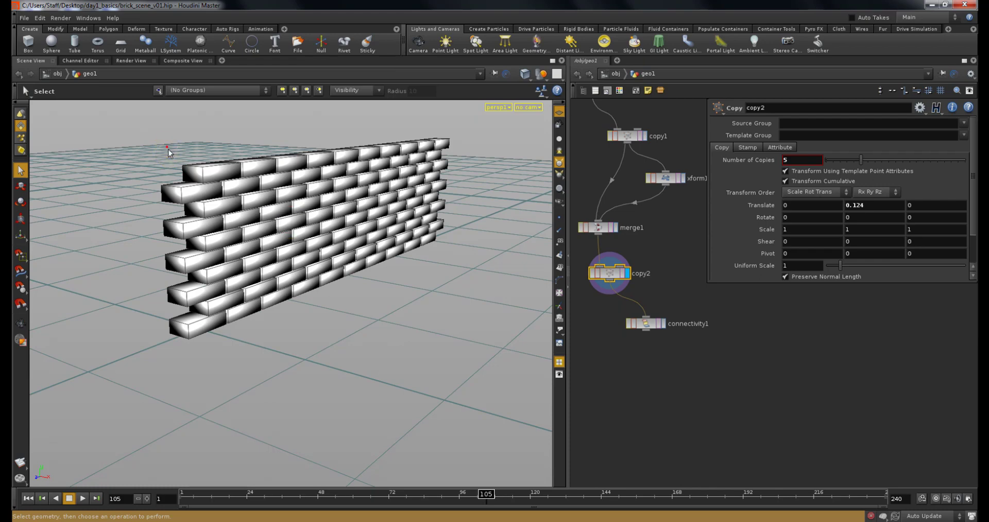
left_click_drag(165, 147, 203, 178)
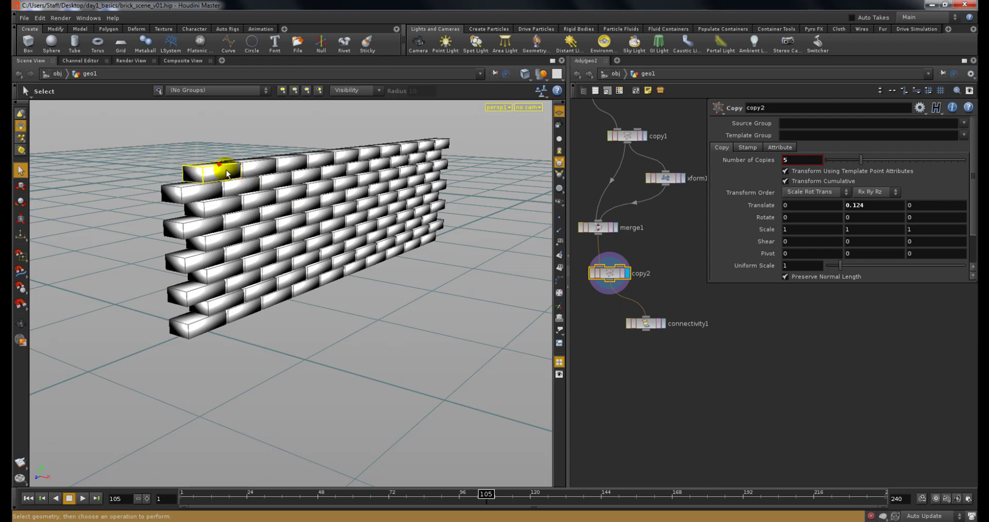
key("Tab")
type("col")
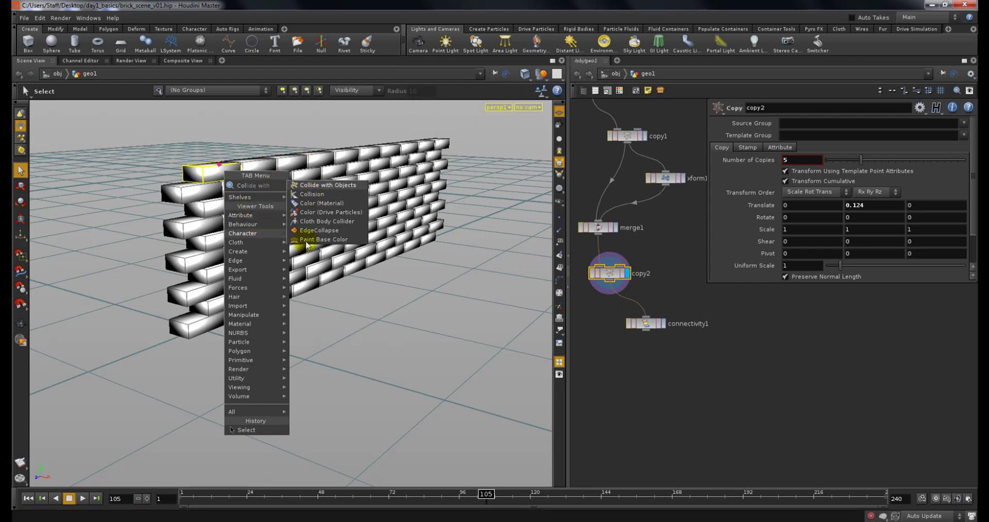
key("Escape")
key("Escape")
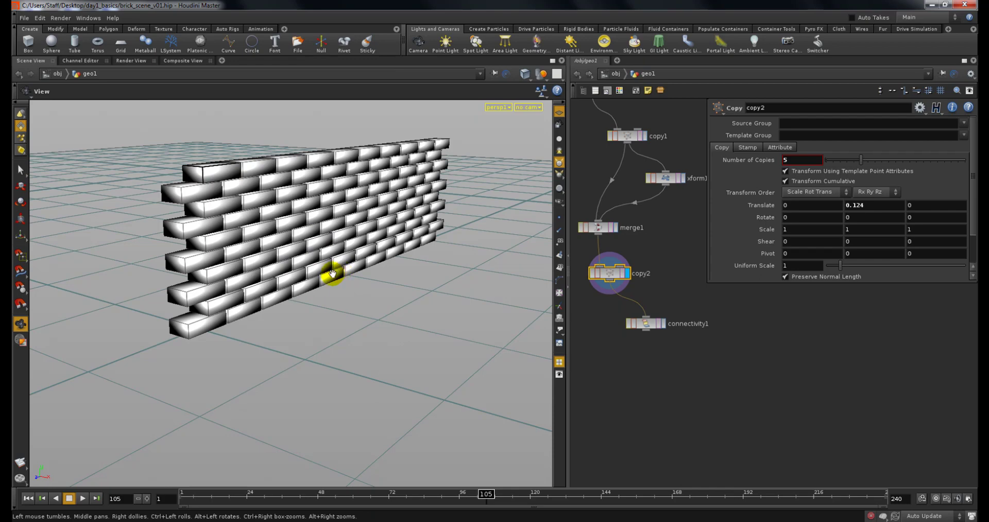
Display connectivity1 and inspect its node information and attribute name for the brickid point attribute.
left_click(661, 324)
left_click(650, 324)
middle_click(649, 327)
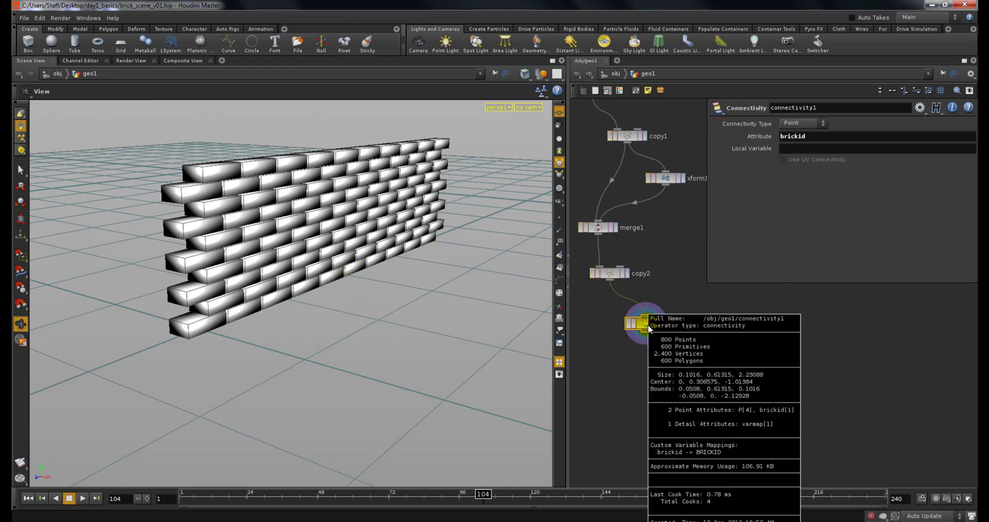
double_click(805, 137)
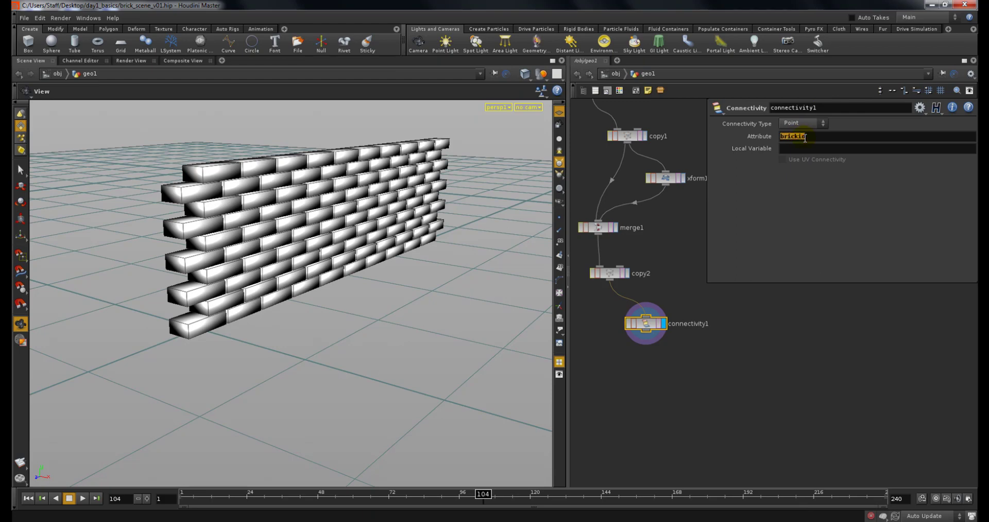
Add a Point node below connectivity1 and enlarge its parameter area to show all the standard settings.
middle_click_drag(671, 390, 674, 377)
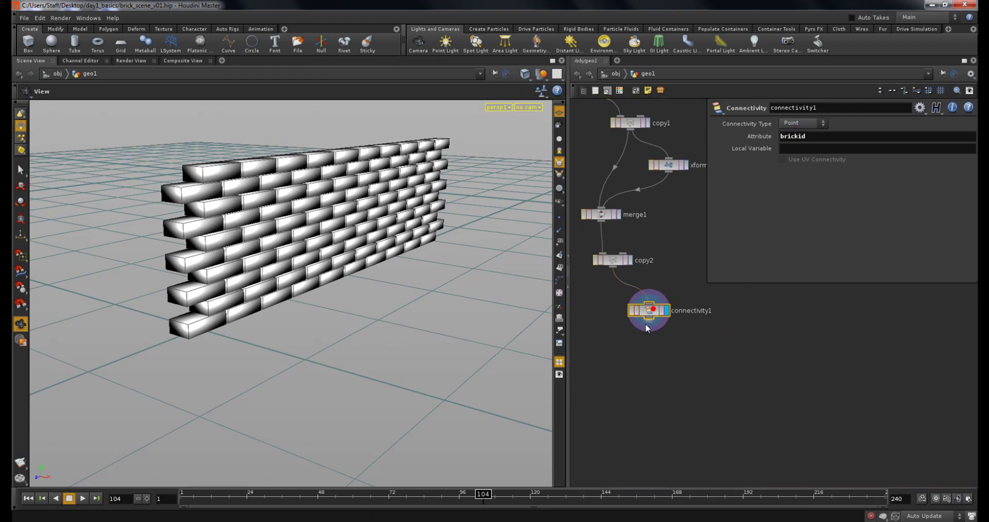
key("Tab")
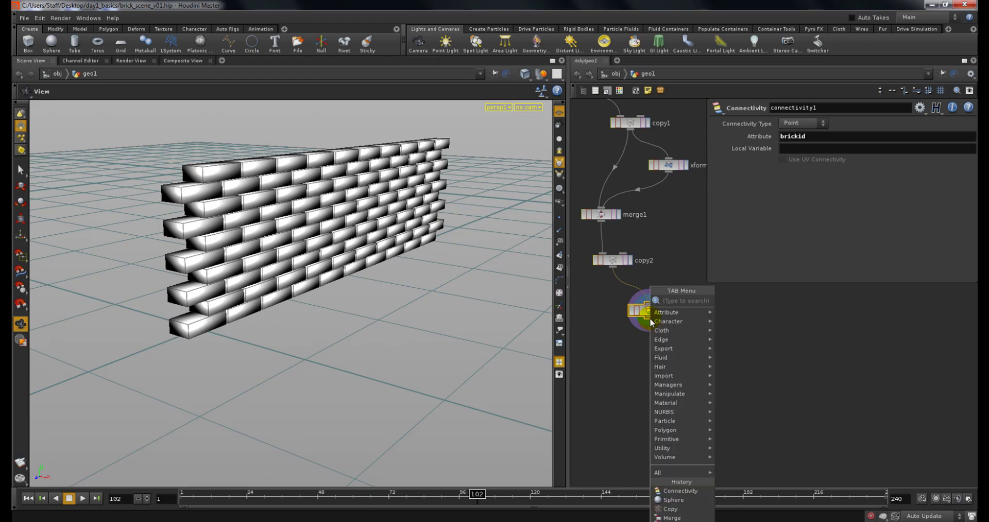
mouse_move(670, 312)
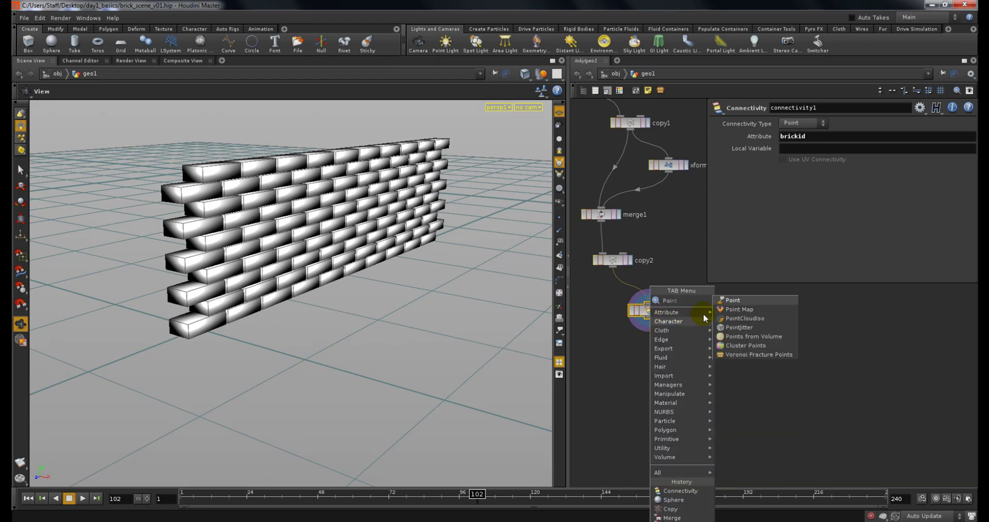
left_click(728, 304)
left_click(670, 361)
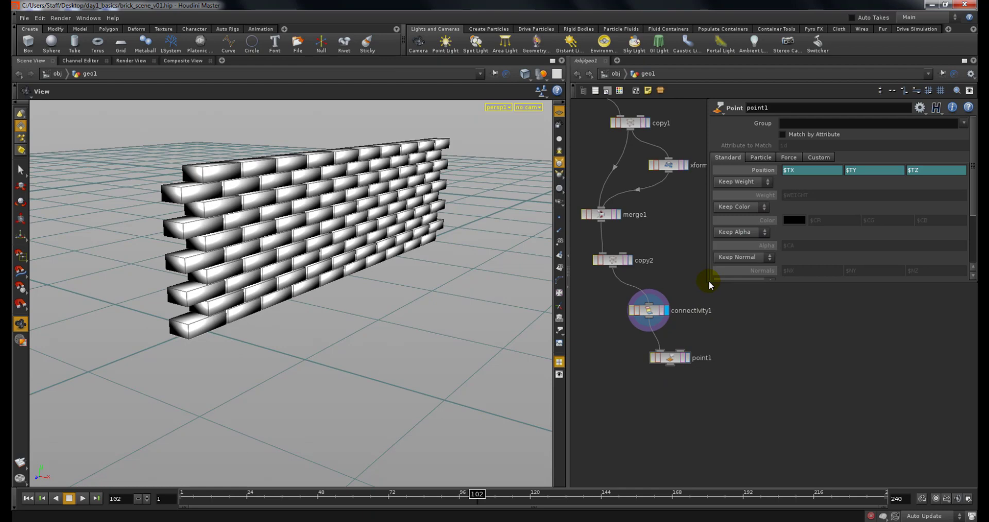
left_click_drag(709, 281, 697, 383)
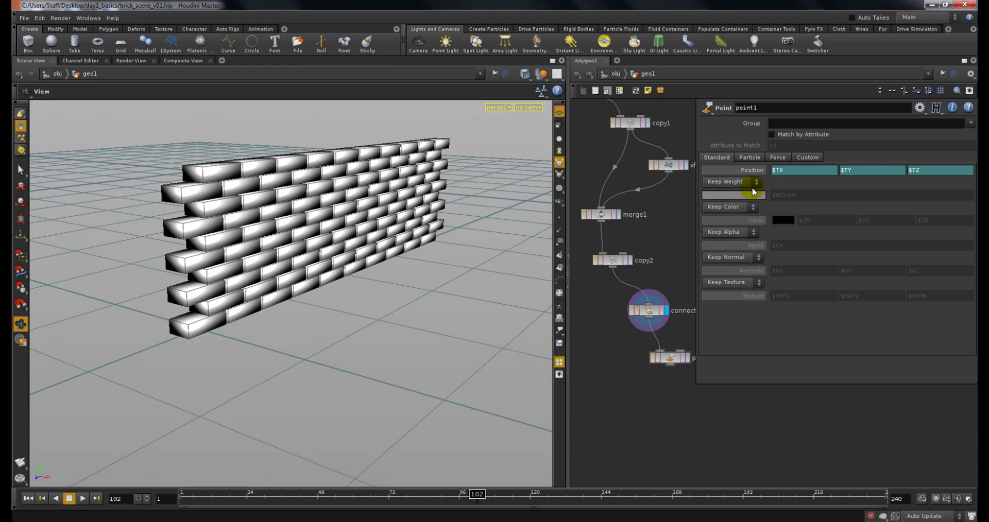
Set the Point node's Y position expression to $TY + 2.
left_click(862, 169)
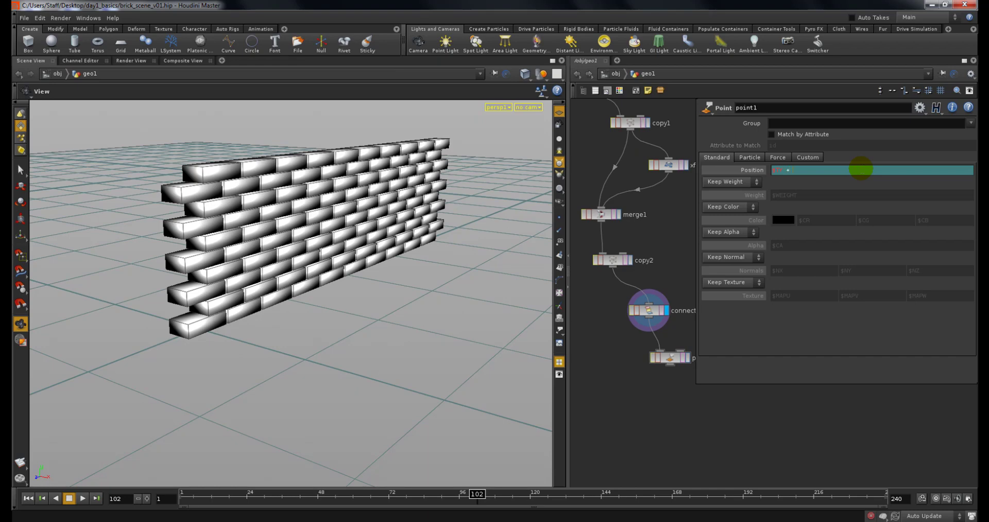
key("Return")
key("Left")
key("Left")
Display the point1 node's result in the viewport and view the whole wall above the grid.
middle_click_drag(676, 386, 642, 397)
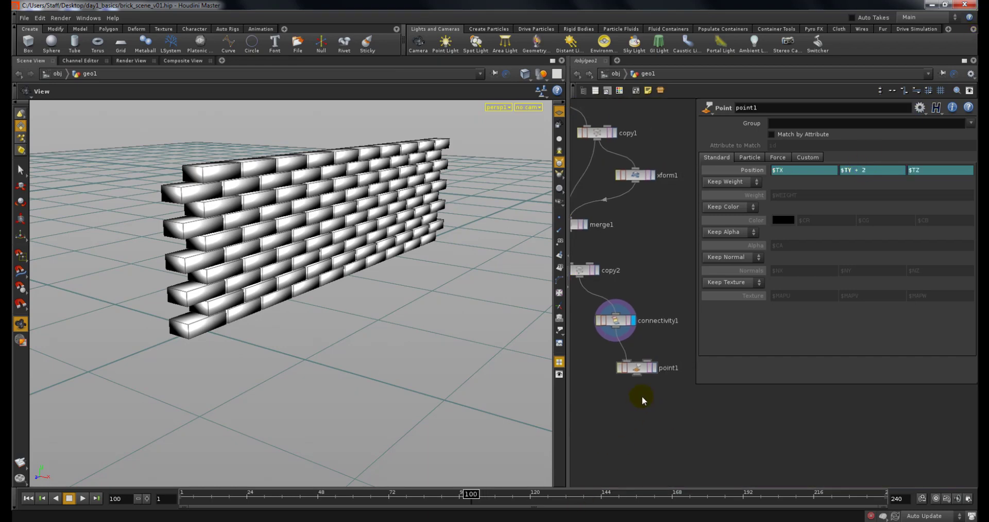
left_click(654, 367)
right_click_drag(304, 234, 62, 274)
right_click_drag(480, 246, 444, 245)
left_click_drag(443, 245, 489, 298)
key("Left")
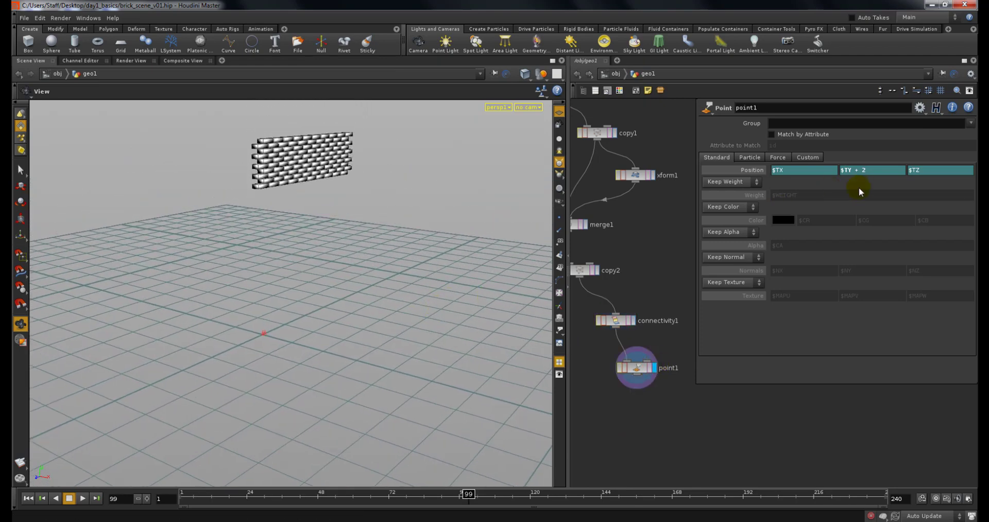
Restore the Point node's Y position expression to plain $TY by removing the added offset.
left_click(860, 171)
left_click_drag(776, 174, 782, 176)
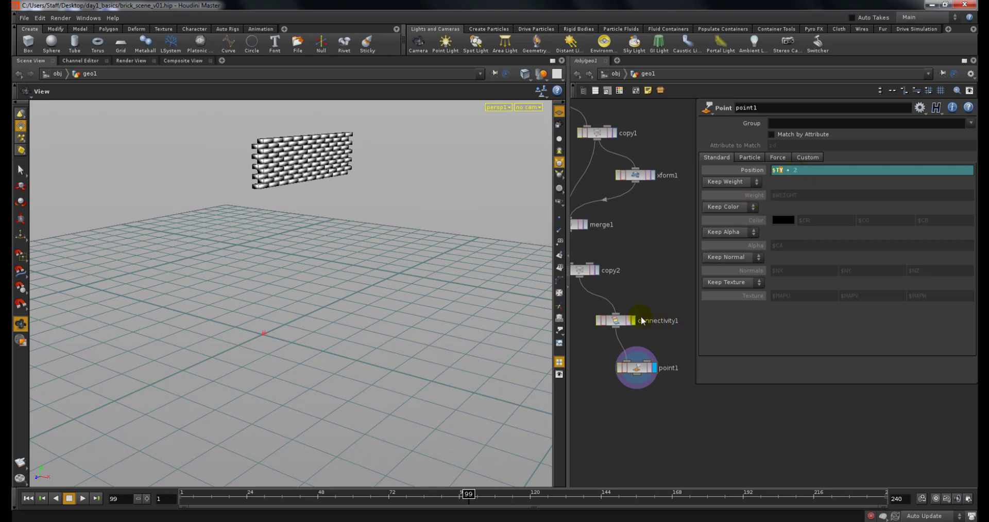
left_click(615, 320)
left_click(637, 368)
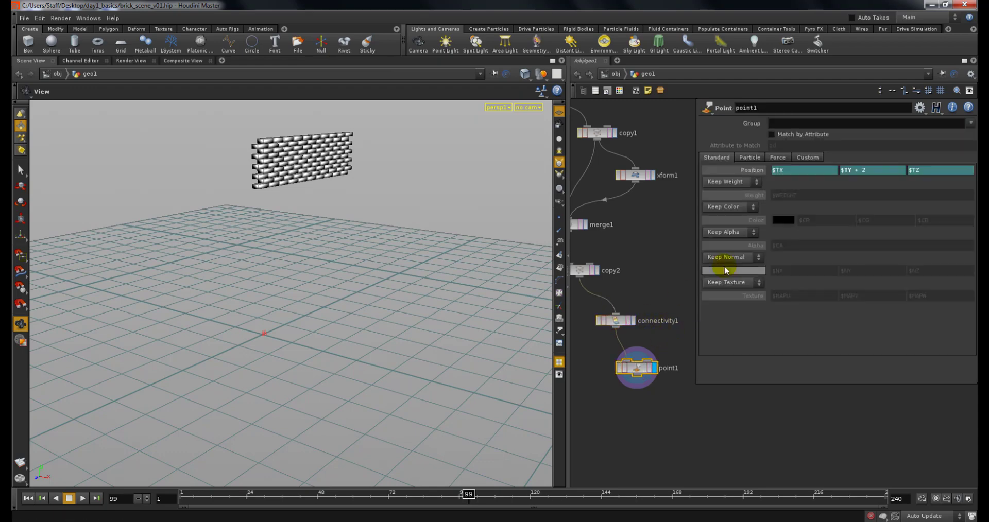
left_click(865, 172)
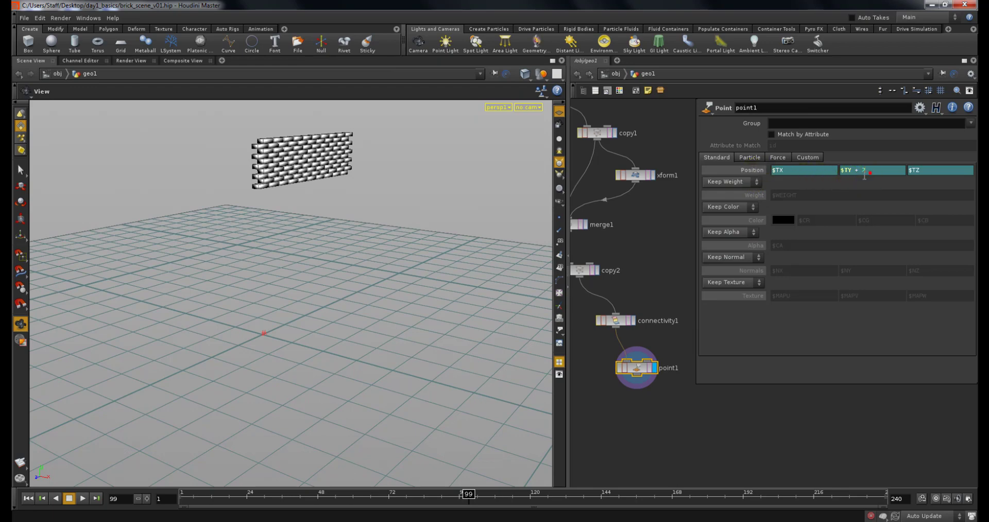
left_click(849, 177)
key("BackSpace")
key("BackSpace")
key("BackSpace")
key("BackSpace")
key("Return")
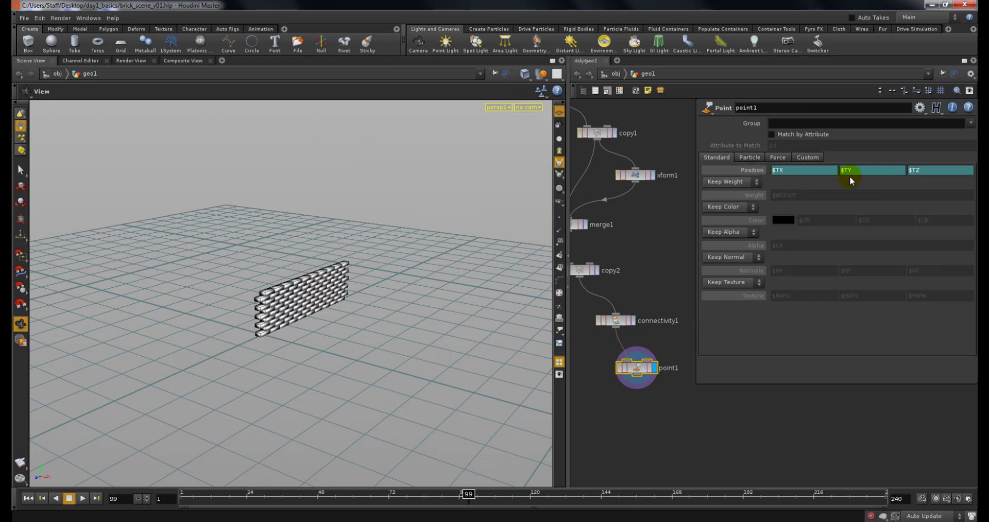
Switch point1 to Add Color and replace the color channel expressions with constant values of 1.
left_click(731, 208)
left_click(728, 223)
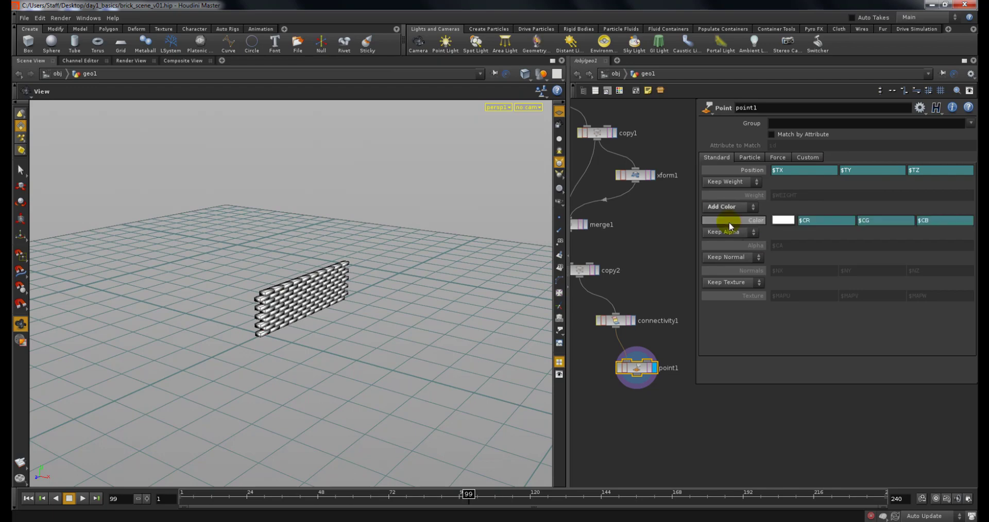
right_click(781, 221)
left_click(757, 220)
right_click(757, 223)
left_click(778, 320)
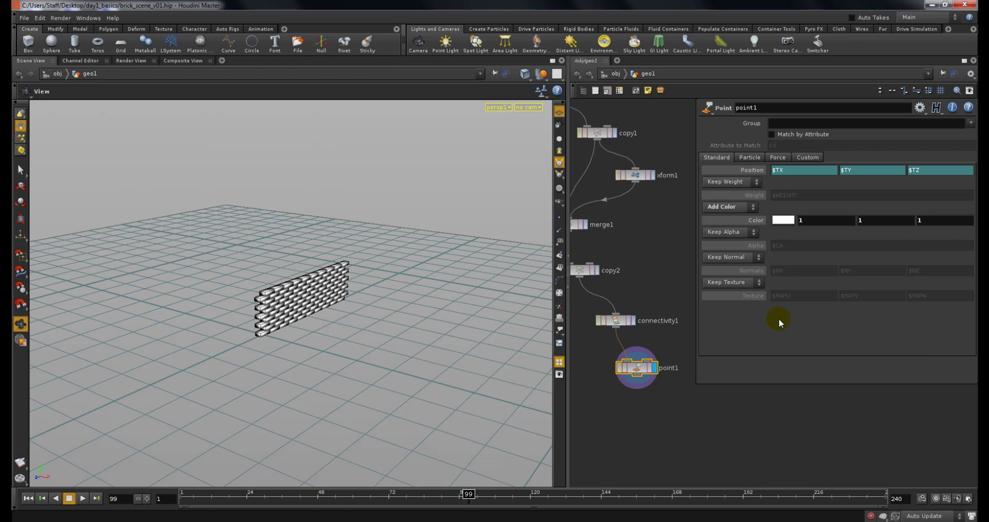
Set the point1 color to the red swatch, about 0.9, 0, 0, and view the wall up close.
left_click(783, 220)
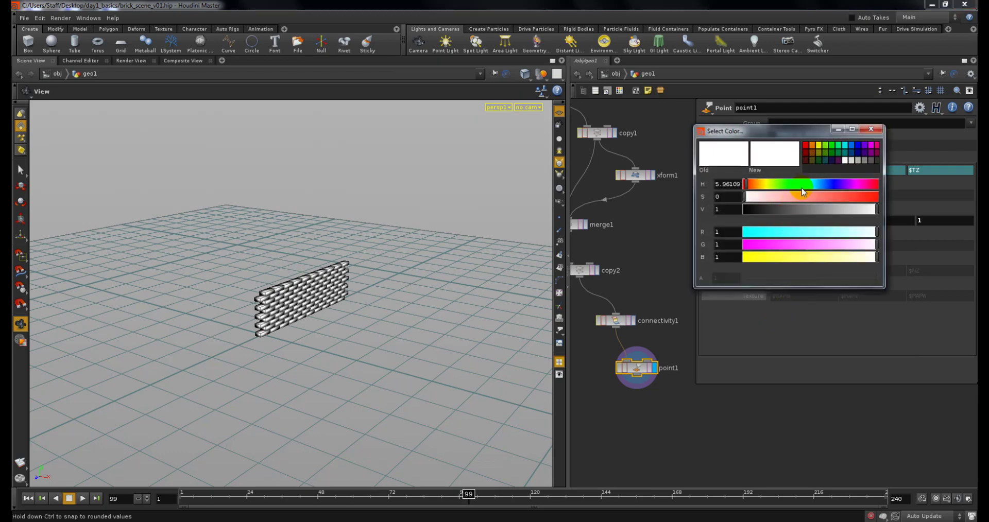
left_click(808, 151)
left_click(872, 129)
left_click_drag(278, 278, 345, 296)
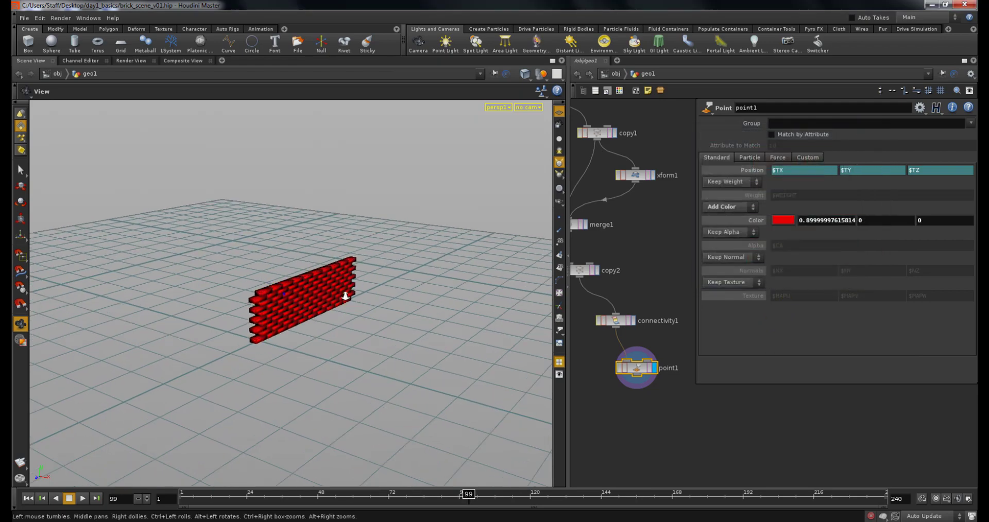
right_click_drag(345, 296, 409, 283)
left_click_drag(409, 283, 392, 274)
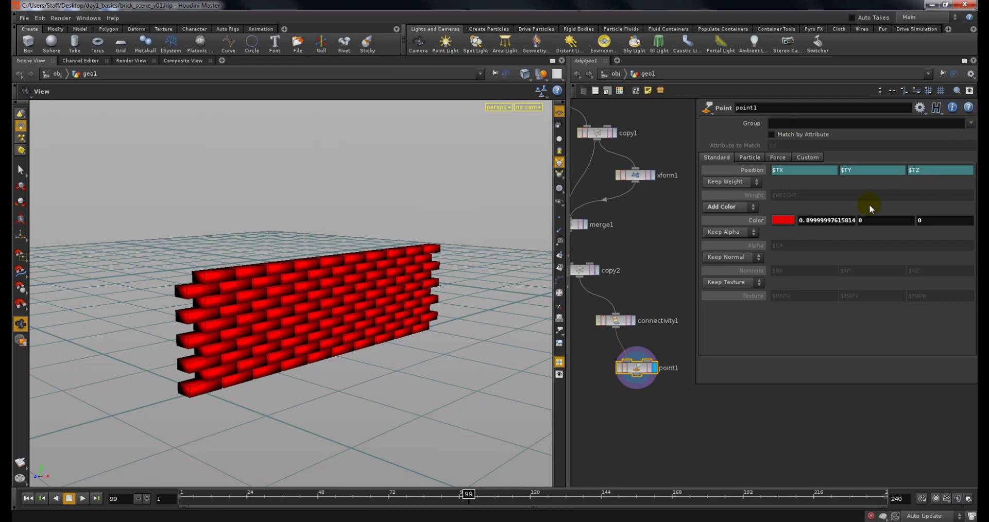
Set the red component of point1's color to the expression $BRICKID * .05.
left_click(831, 221)
type("$BRICKID * .05")
key("Return")
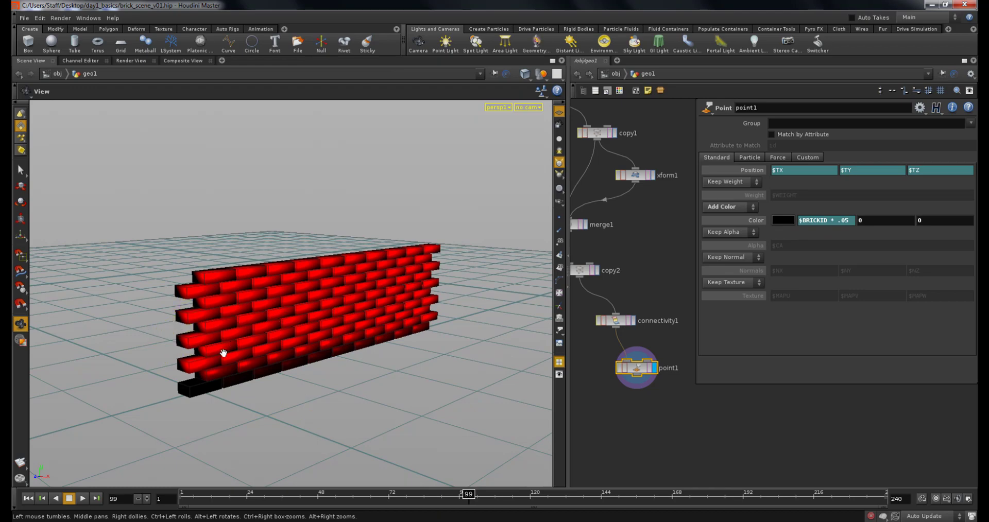
Set the red component of point1's color to $BRICKID * .005 and view the wall's color gradient.
left_click_drag(159, 372, 160, 369)
mouse_move(159, 369)
left_mouse_down()
mouse_move(184, 409)
mouse_move(192, 392)
left_mouse_up()
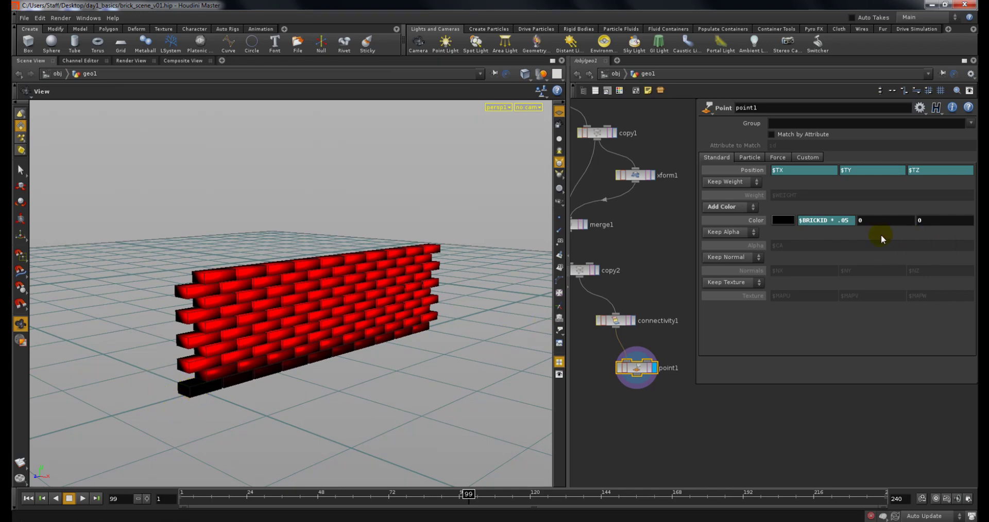
double_click(847, 216)
left_click(847, 220)
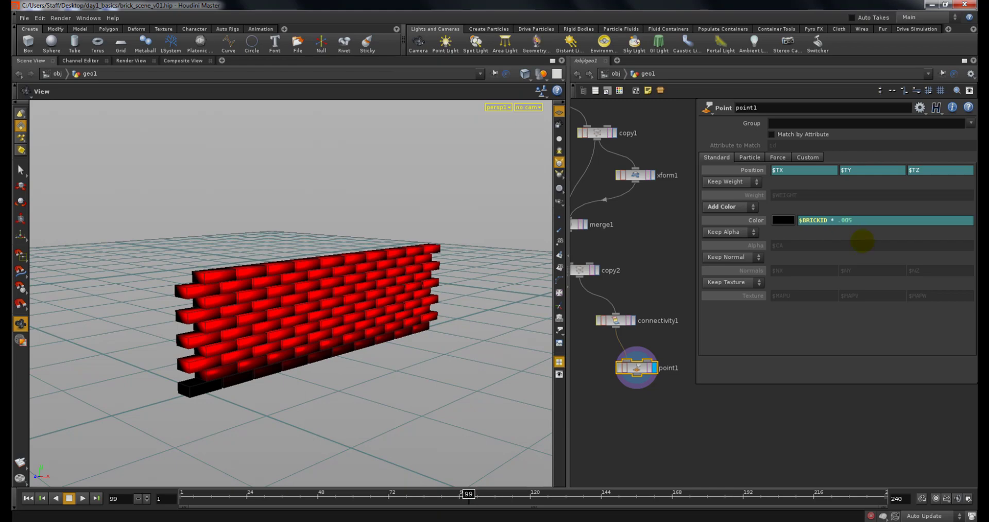
left_click(863, 241)
mouse_move(272, 273)
right_mouse_down()
mouse_move(271, 285)
mouse_move(264, 279)
right_mouse_up()
left_click_drag(392, 318, 263, 365)
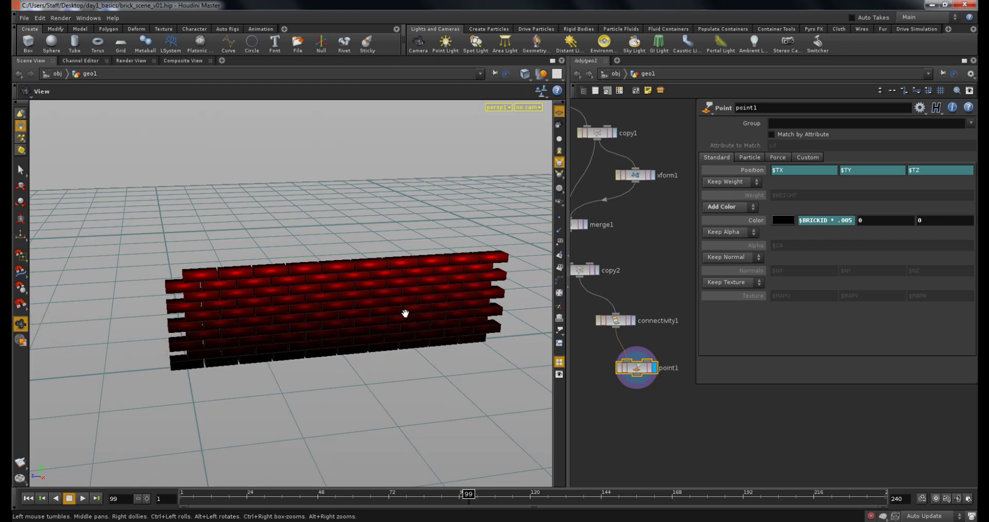
Replace the red component expression of point1's color with rand(.5).
left_click(806, 223)
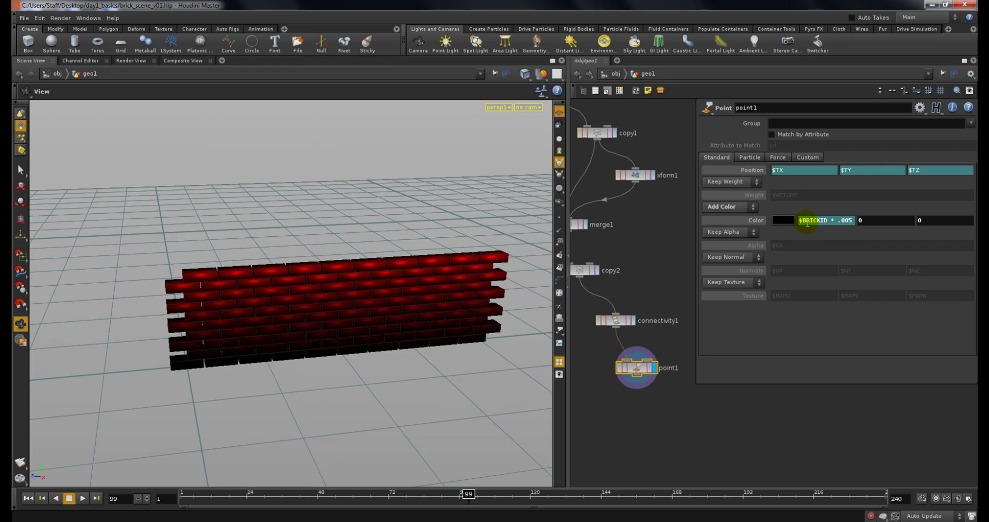
double_click(807, 222)
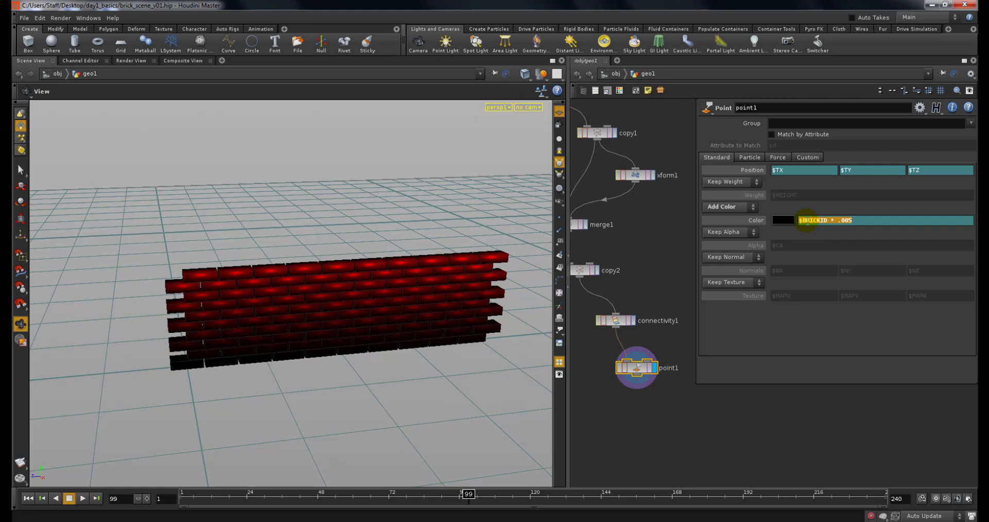
type("e")
key("BackSpace")
key("BackSpace")
key("BackSpace")
type("RAND")
key("BackSpace")
key("BackSpace")
type("rand(")
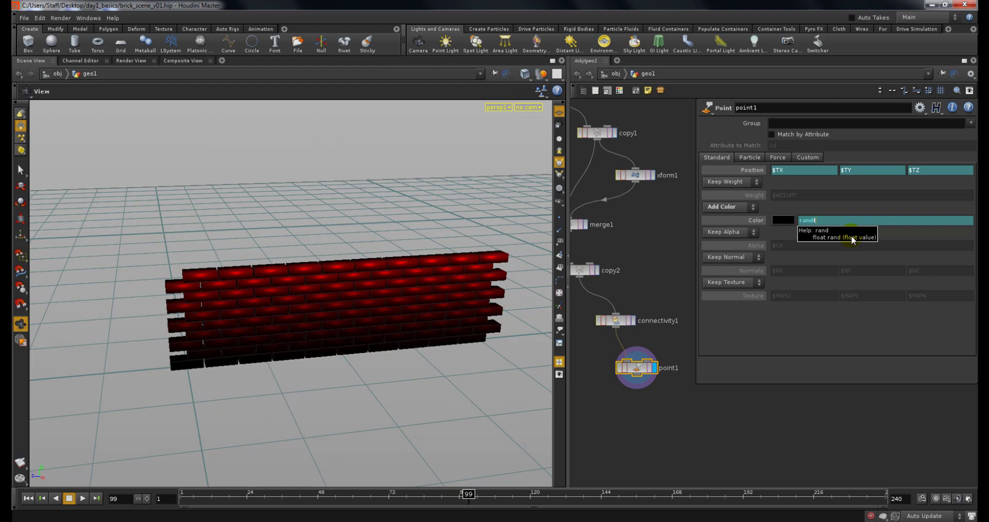
type(".5)")
key("Return")
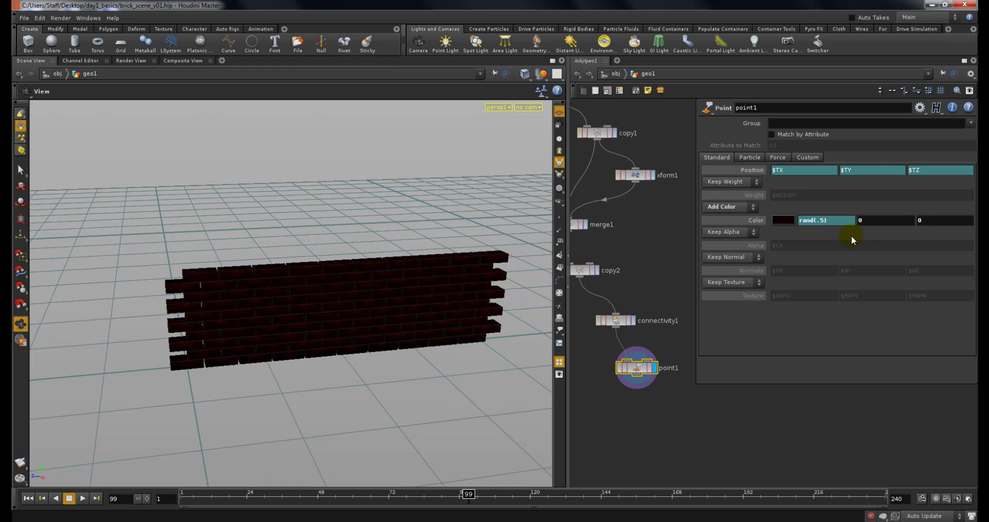
Change the red component expression to rand(.25) and check its evaluated value.
left_click(821, 220)
type("2")
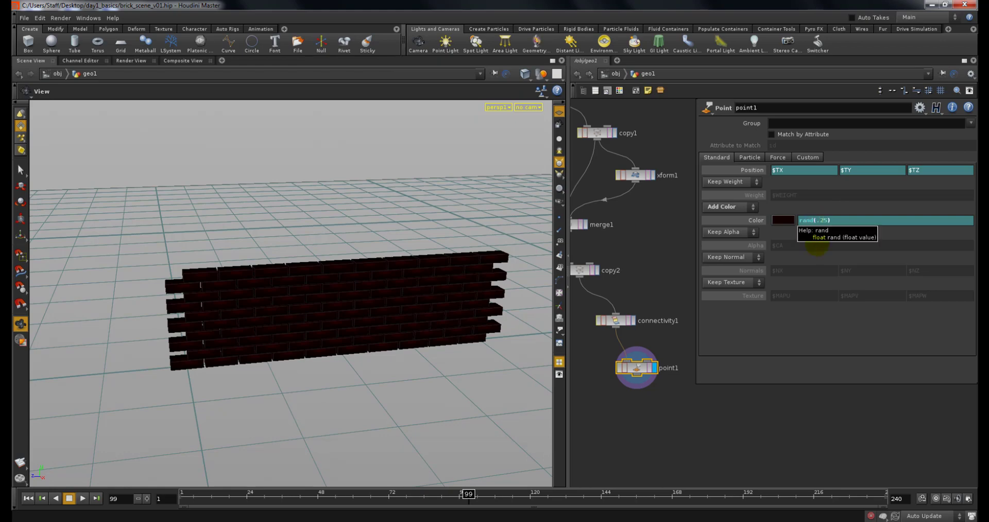
key("Return")
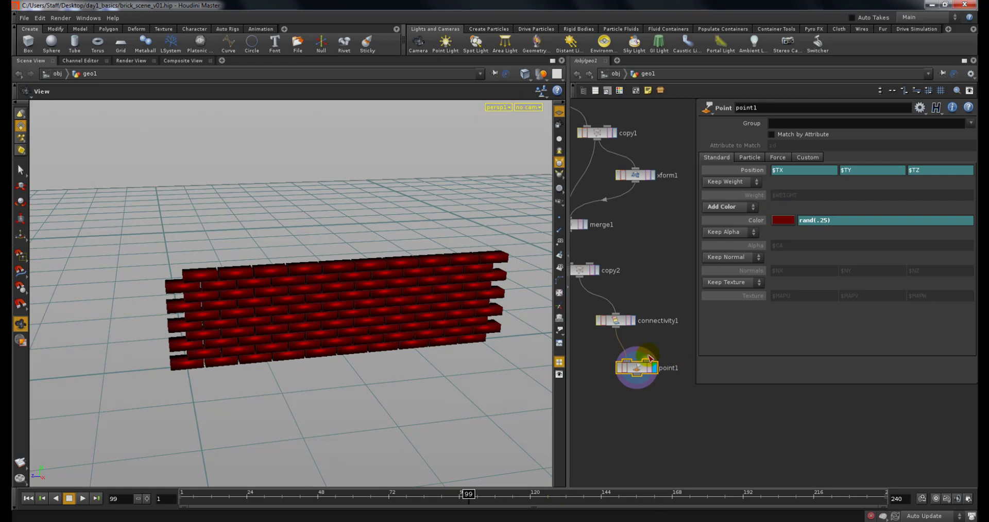
left_click(756, 221)
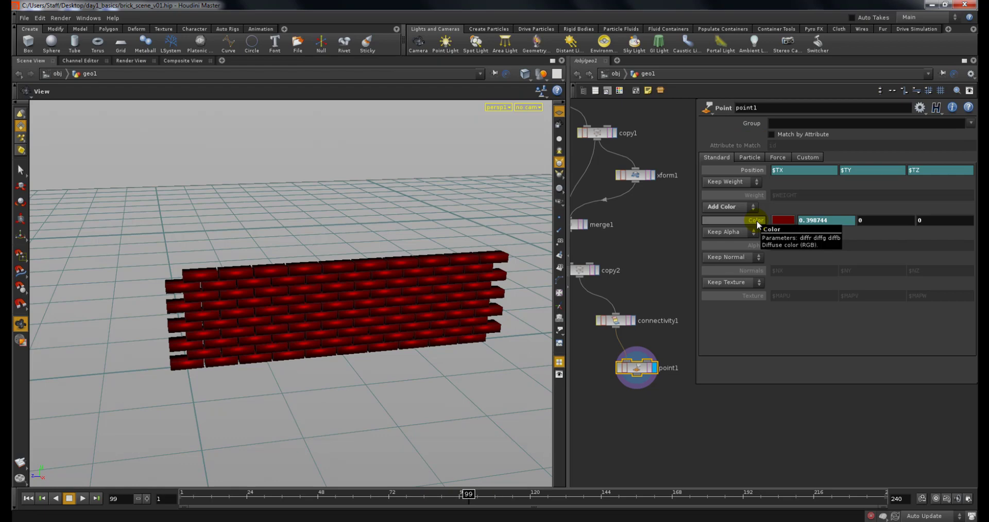
left_click(817, 222)
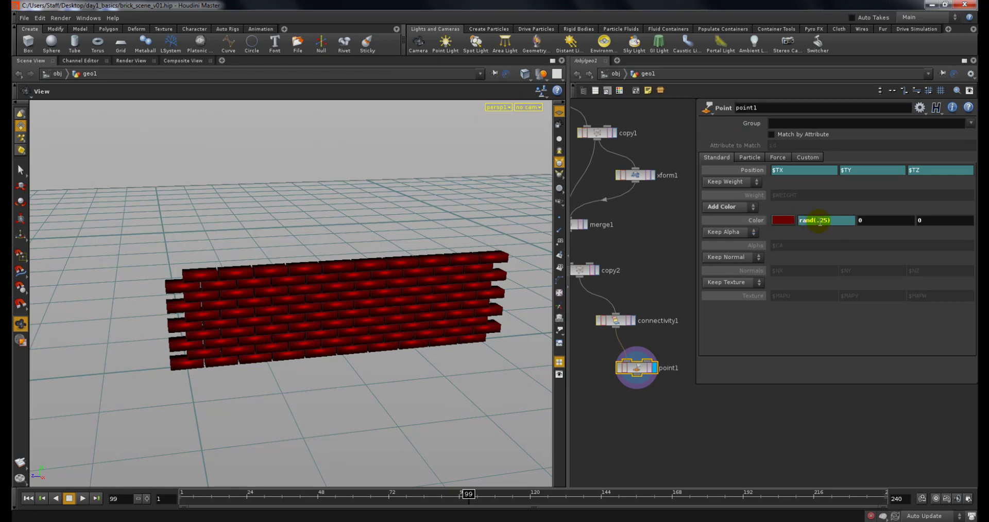
Change the red component expression to rand($BRICKID) and examine the individual bricks up close.
double_click(823, 220)
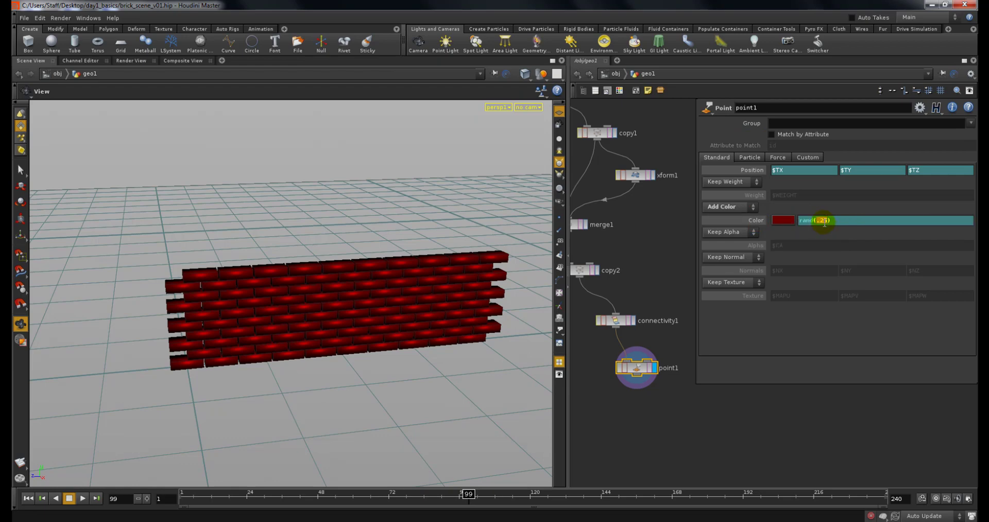
type("$BRICKID")
key("Return")
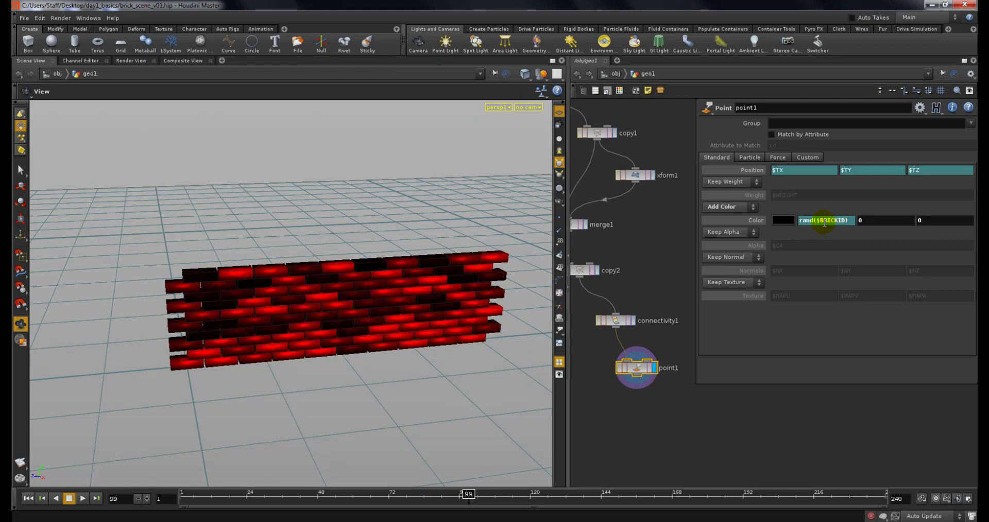
right_click_drag(145, 329, 266, 308)
left_click_drag(273, 304, 288, 300)
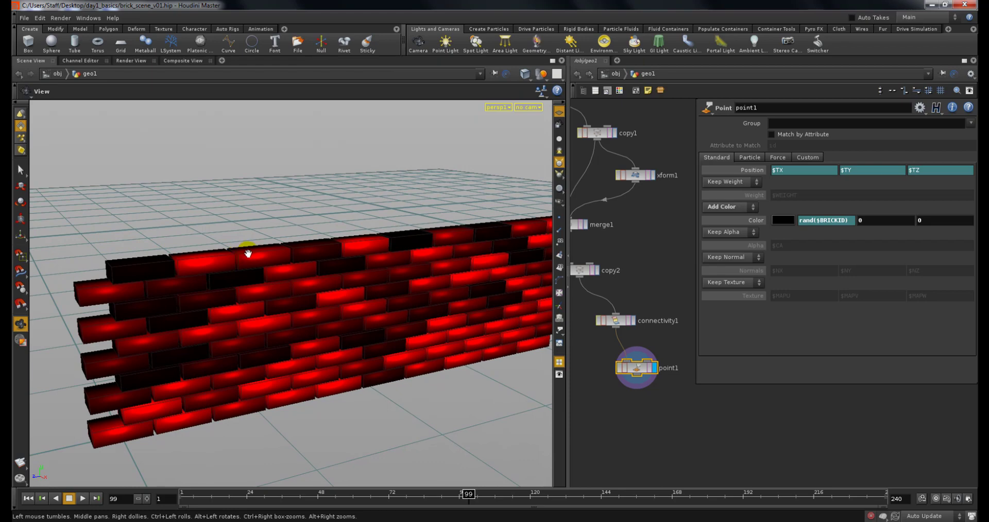
right_click_drag(252, 226, 338, 254)
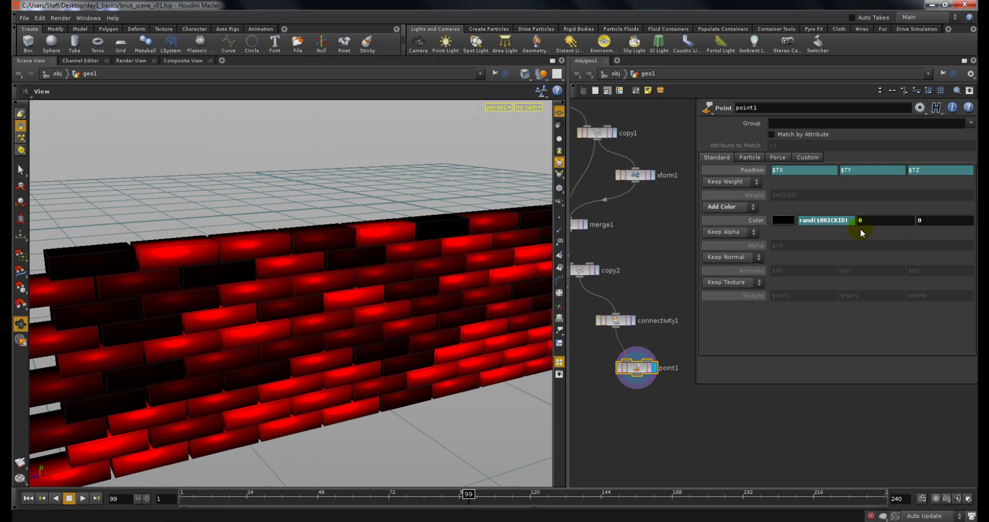
Try rand($PT) as the red component expression to compare per-point with per-brick randomness.
mouse_move(820, 221)
left_mouse_down()
mouse_move(833, 233)
mouse_move(837, 216)
left_mouse_up()
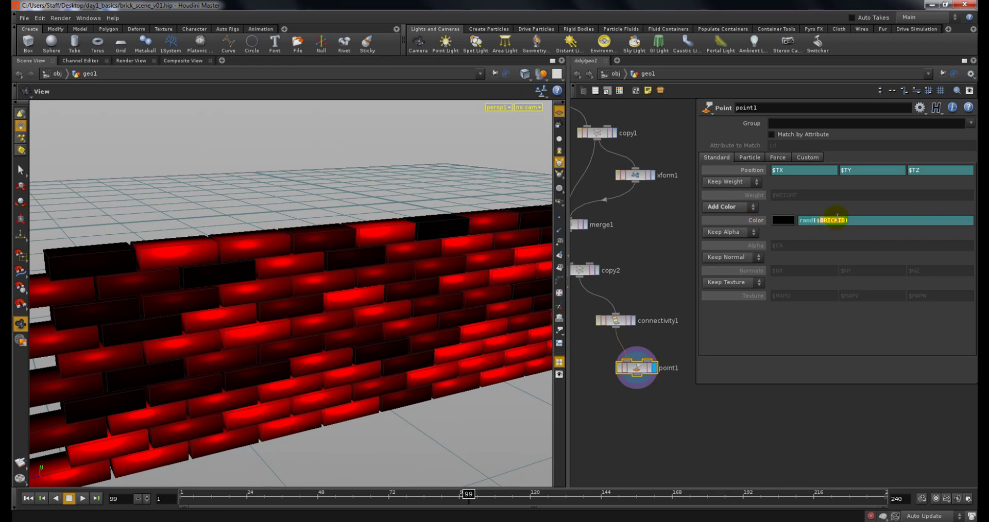
type("PT")
key("Left")
key("Left")
key("Left")
key("Left")
key("Delete")
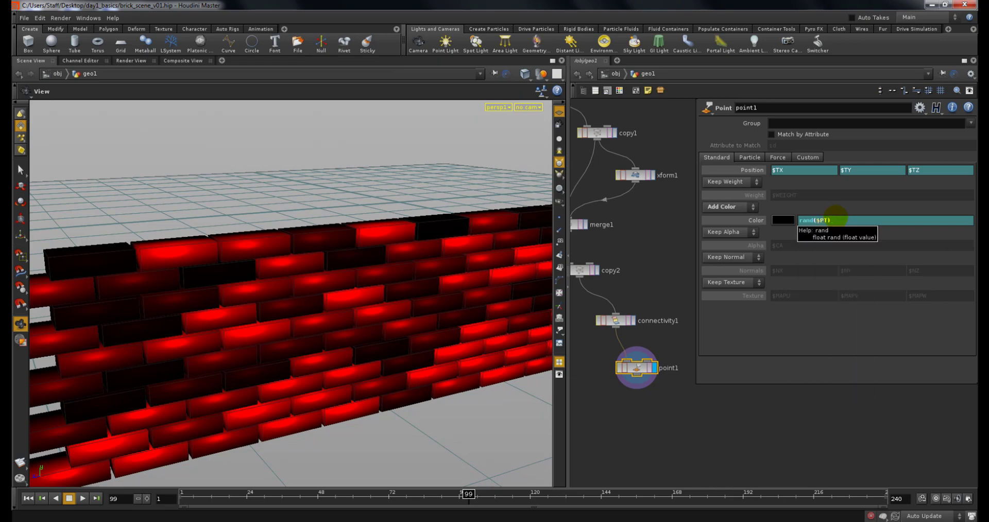
key("Return")
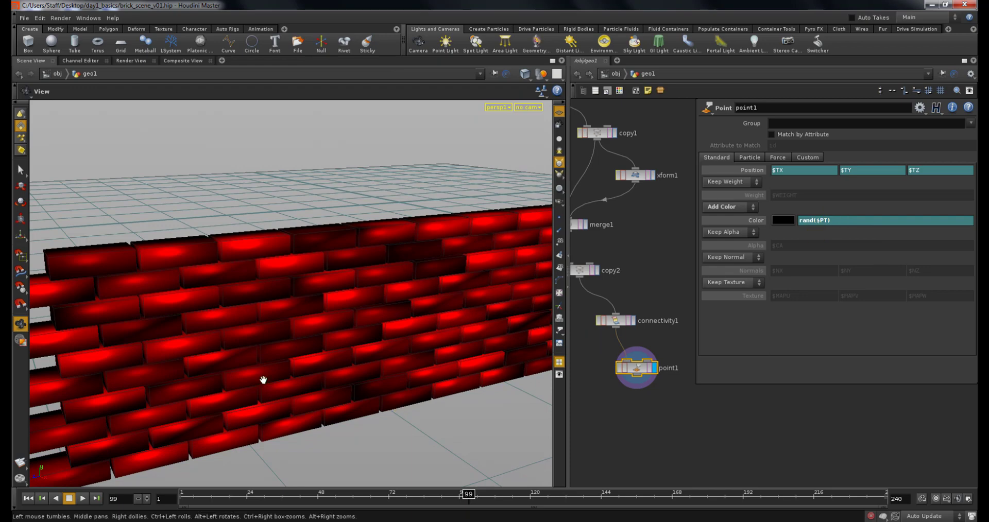
right_click_drag(264, 378, 249, 366)
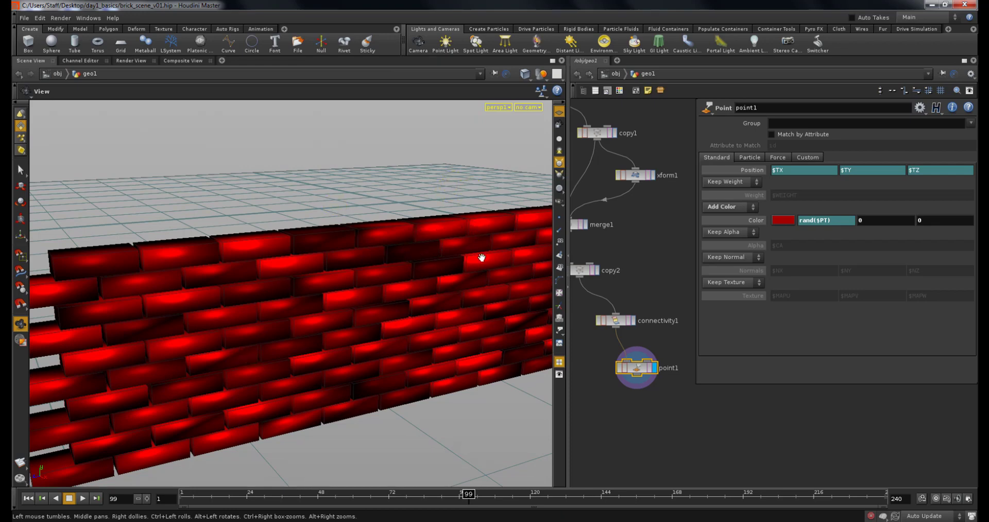
Set the red component expression of point1's color to rand($BRICKID + .01).
left_click(826, 221)
double_click(824, 222)
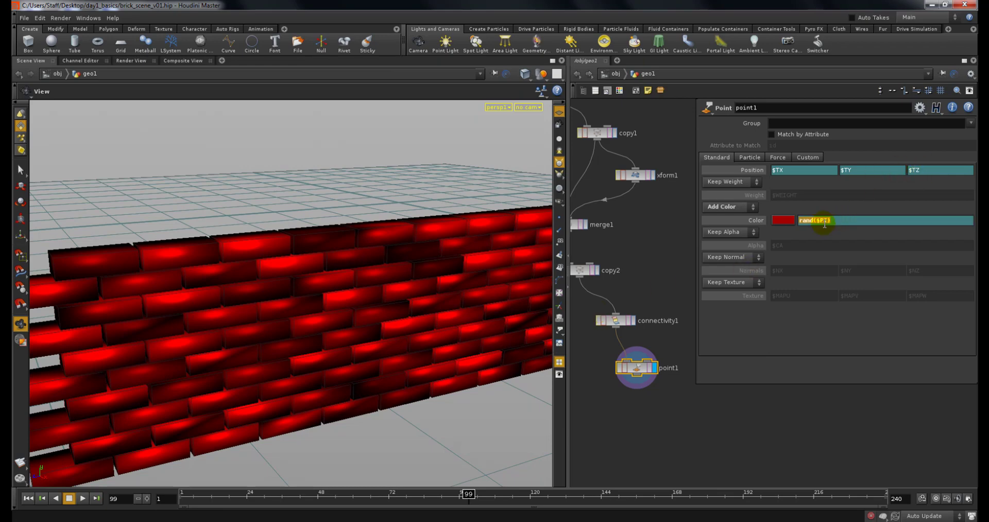
type("rand($B")
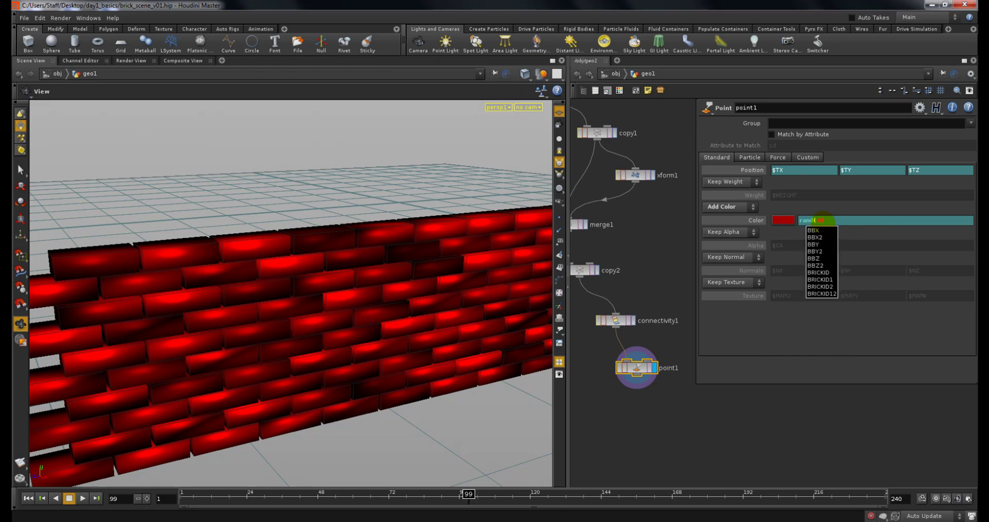
type("RICKID")
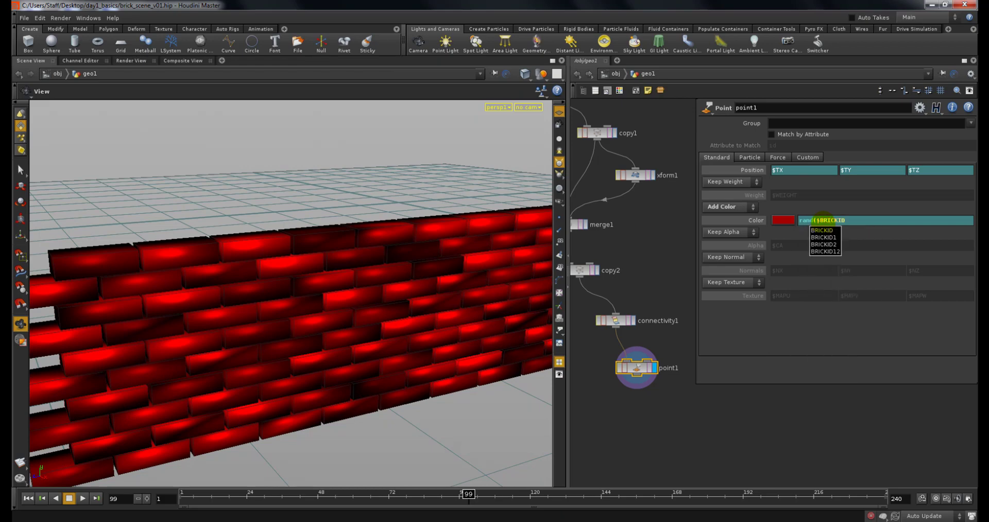
type(" + .01)")
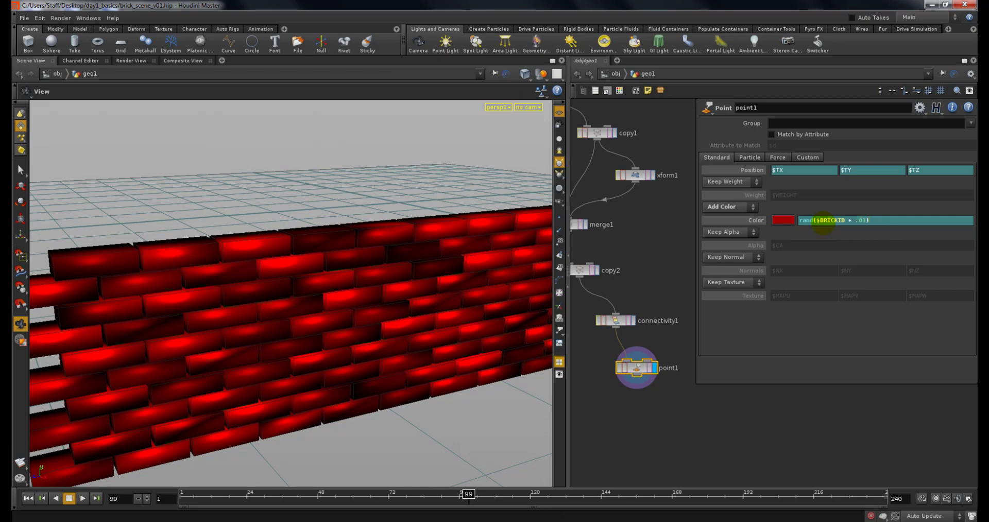
key("Tab")
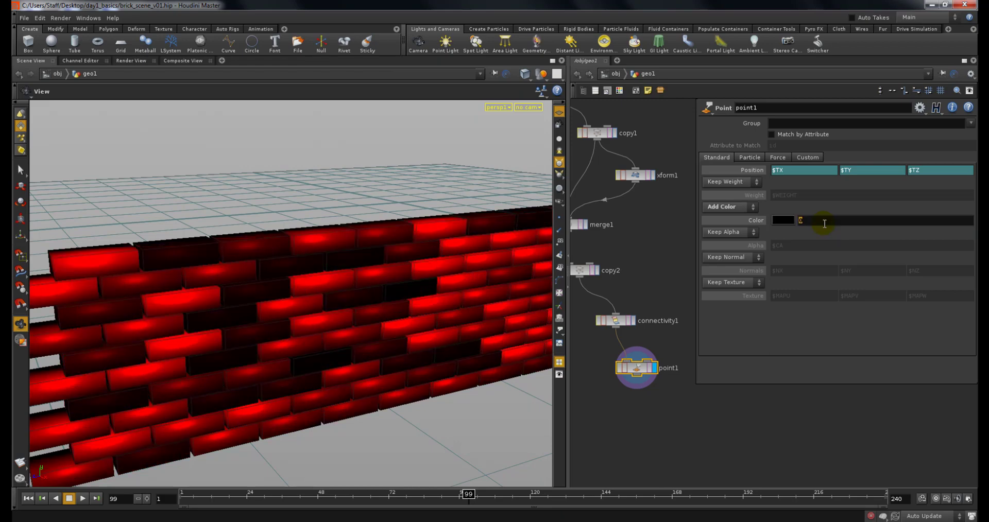
Set the green component expression of point1's color to rand($BRICKID + .02).
type("rand($BRICKID + .02")
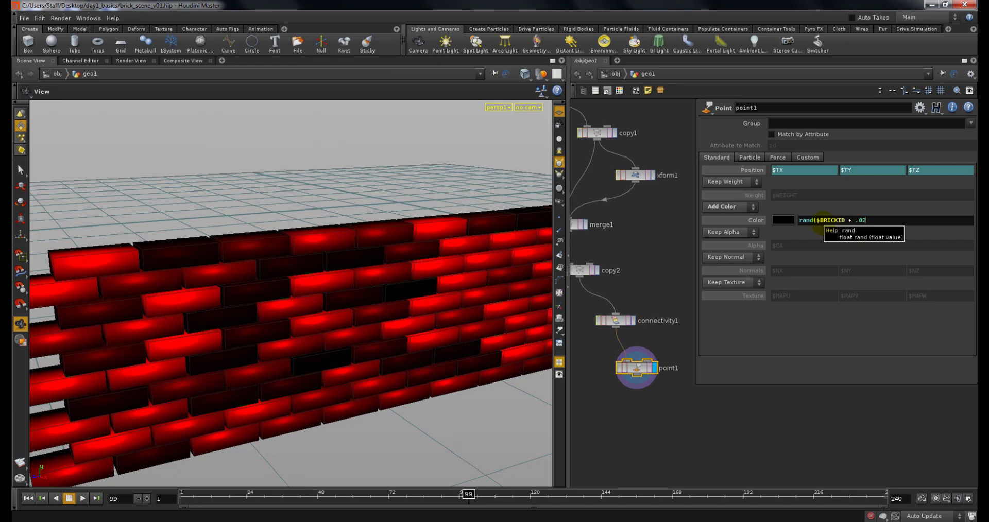
type(")")
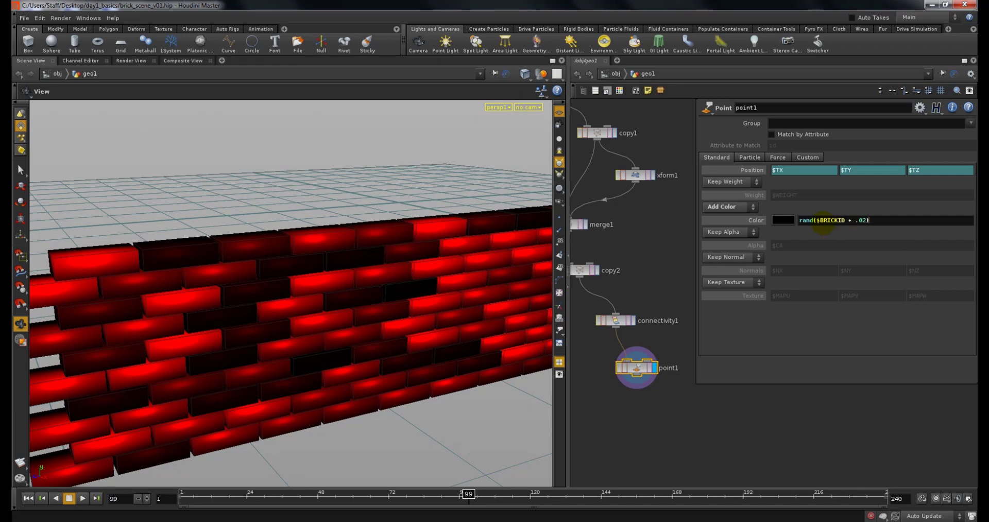
key("Tab")
Set the blue component expression of point1's color to rand($BRICKID + .03) and view the whole multicolored wall.
type("rand($")
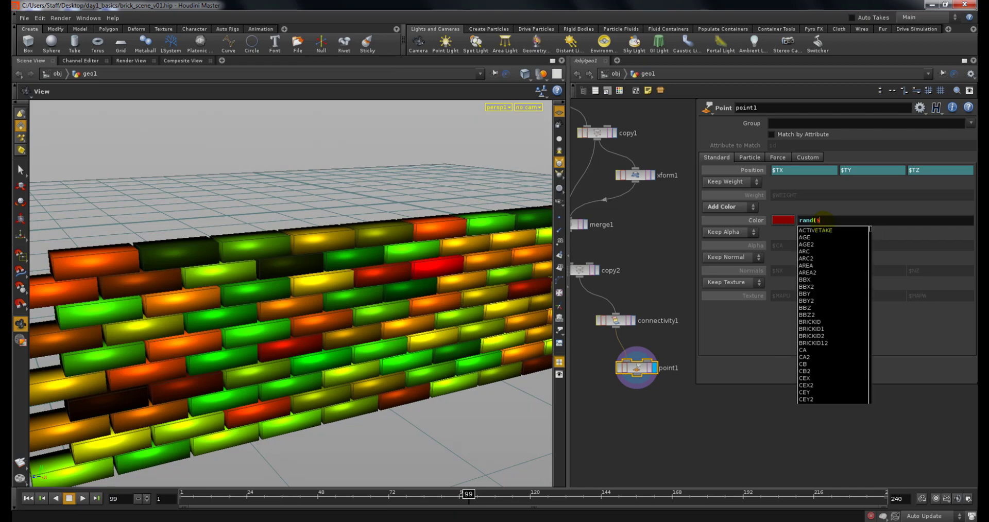
type("BRICKID ")
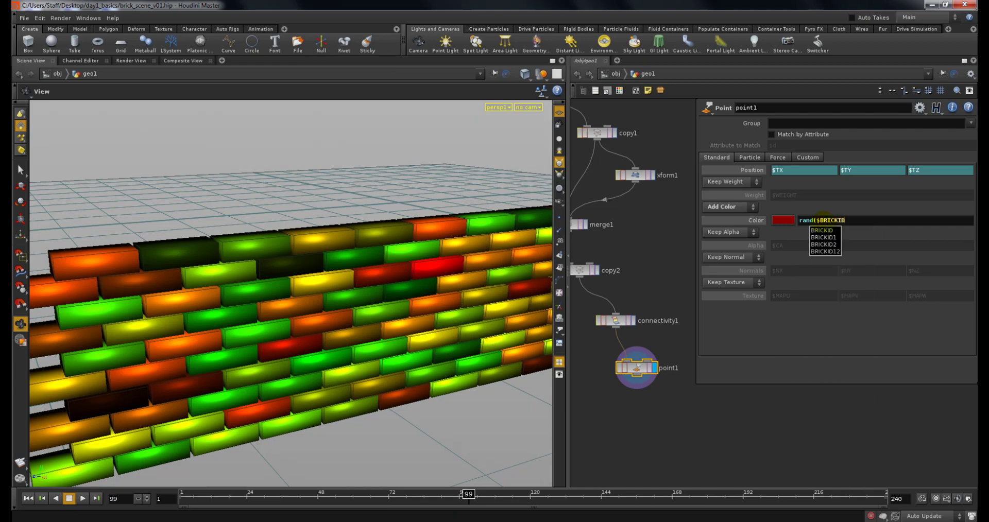
type("+ .3)")
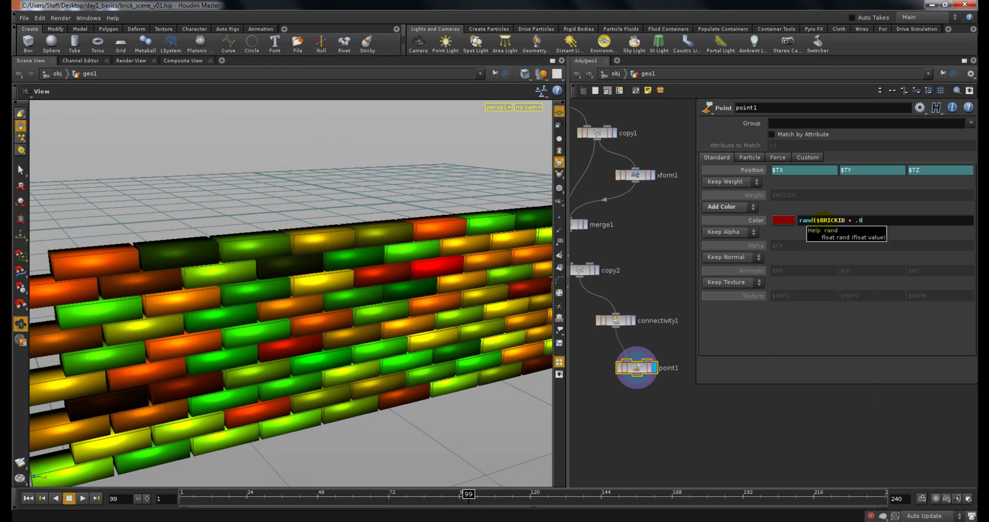
key("Return")
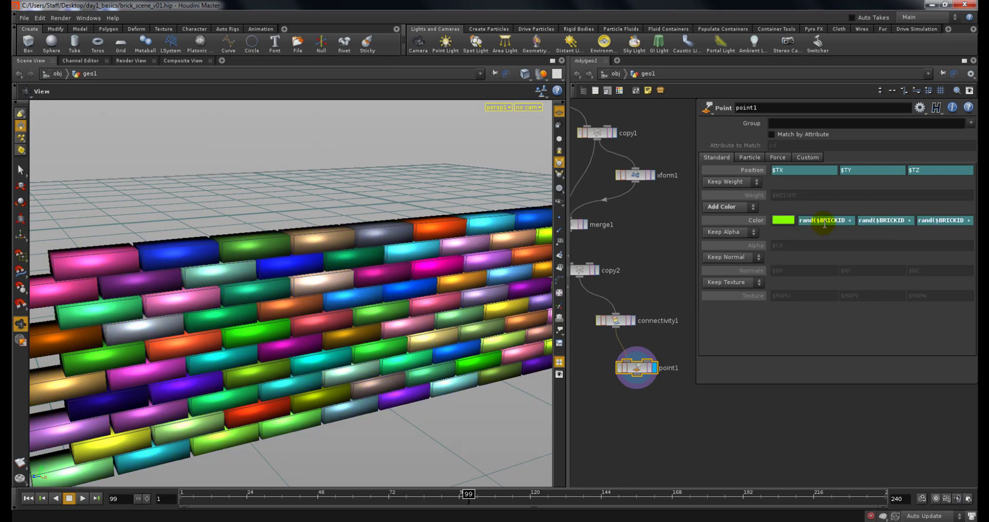
right_click_drag(268, 315, 205, 319)
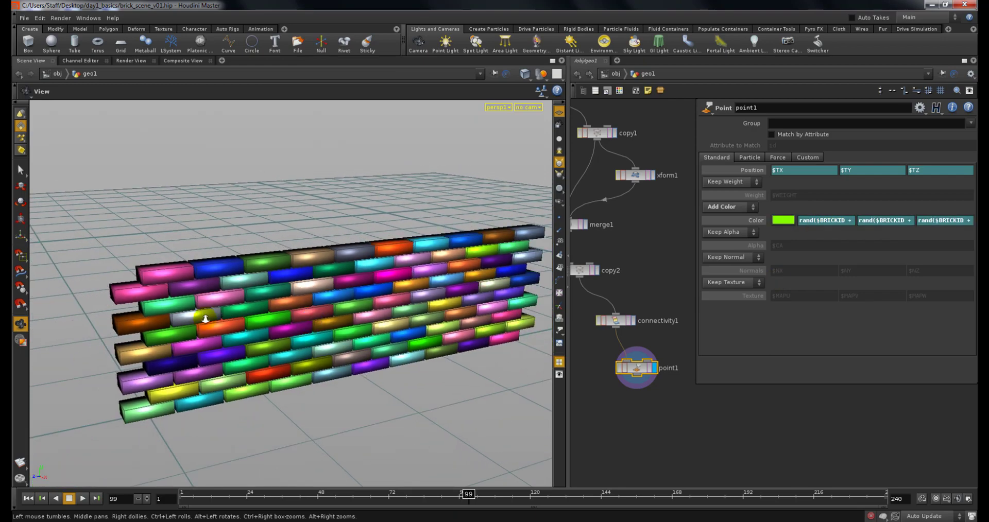
left_click_drag(205, 320, 302, 359)
key("Left")
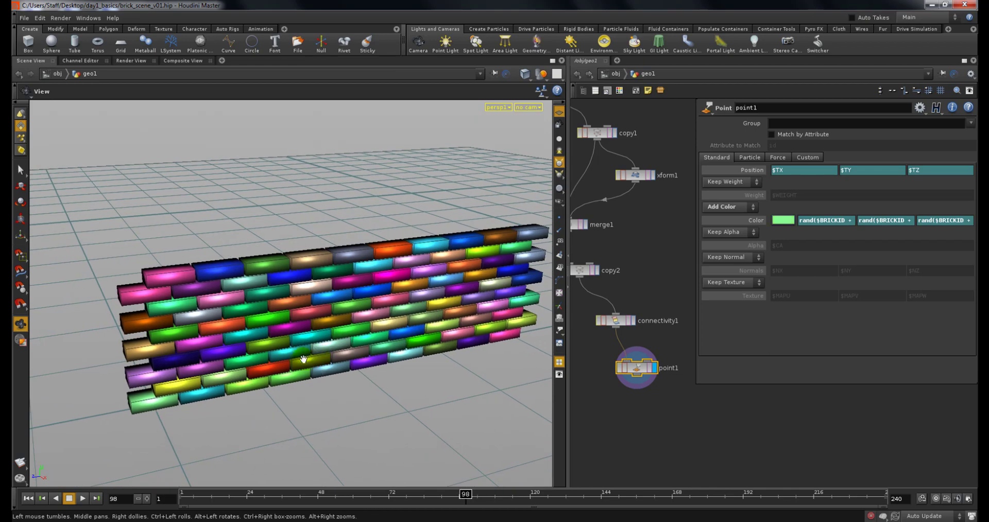
middle_click_drag(303, 359, 298, 352)
Review the wall's network by displaying the output of copy2 and that of connectivity1.
middle_click_drag(676, 344, 690, 379)
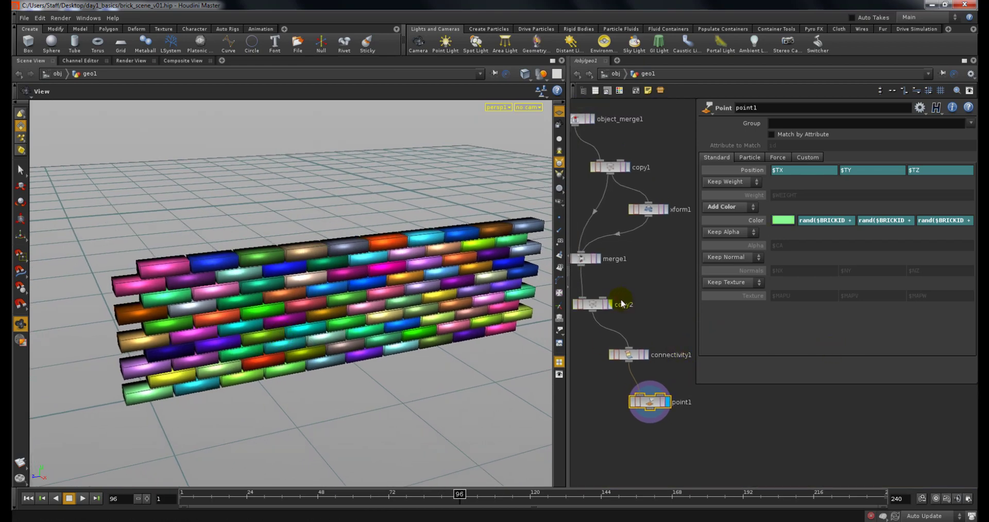
left_click(608, 305)
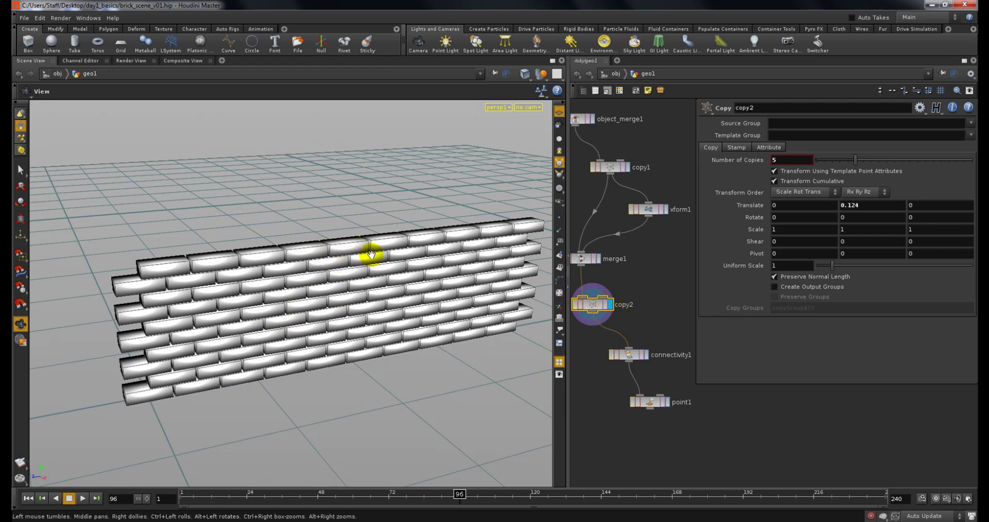
left_click(646, 359)
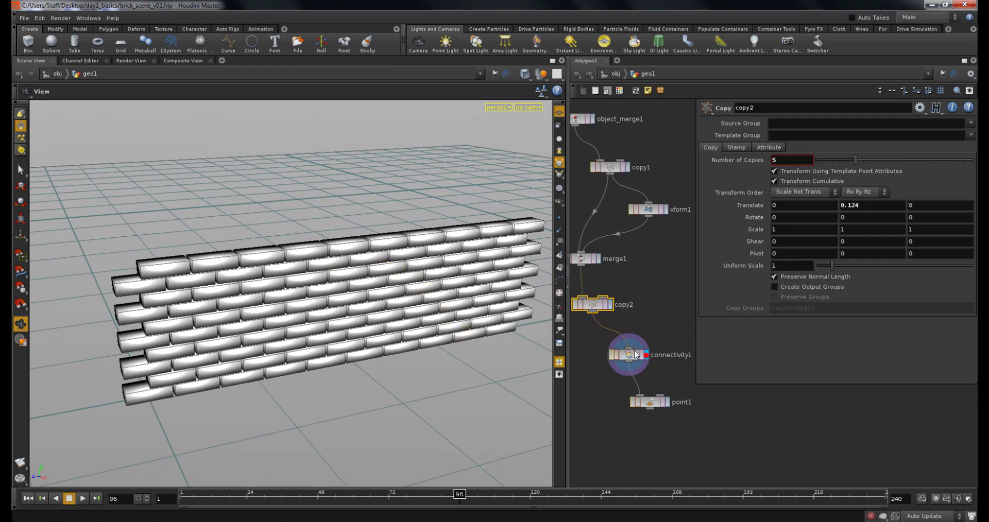
Check connectivity1's node information and set the displayed output back to point1.
middle_click_drag(629, 355, 759, 416)
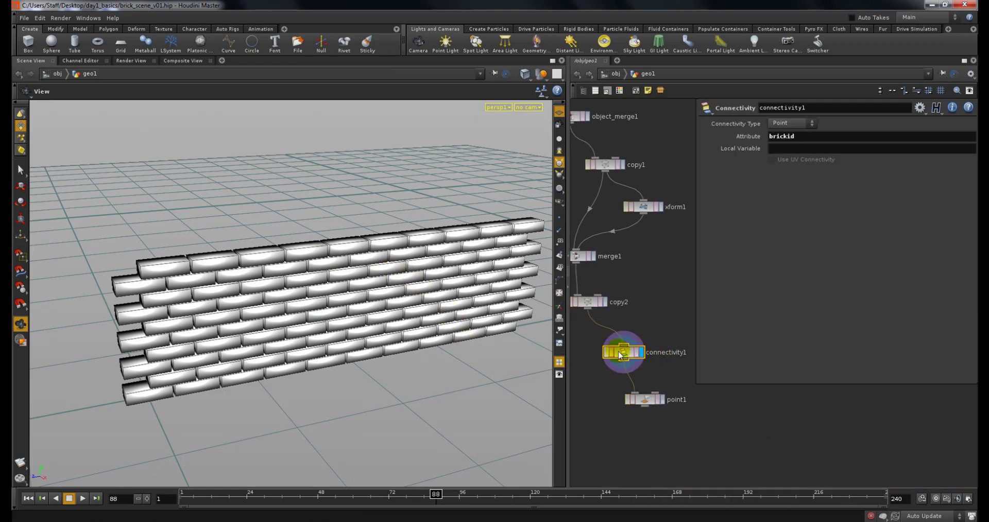
middle_click_drag(624, 353, 765, 412)
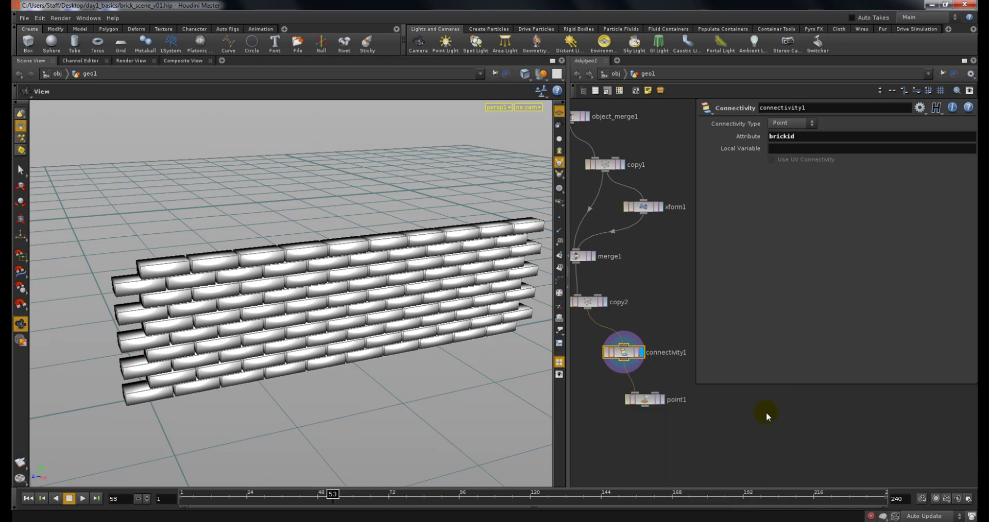
left_click(668, 399)
left_click(645, 399)
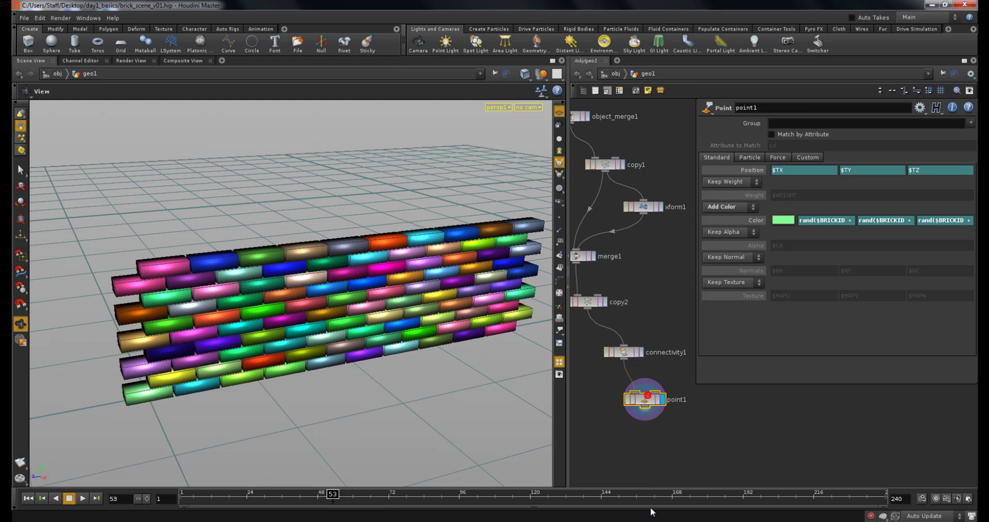
Review the color expressions of point1 and the attributes listed in its node information.
left_click(823, 222)
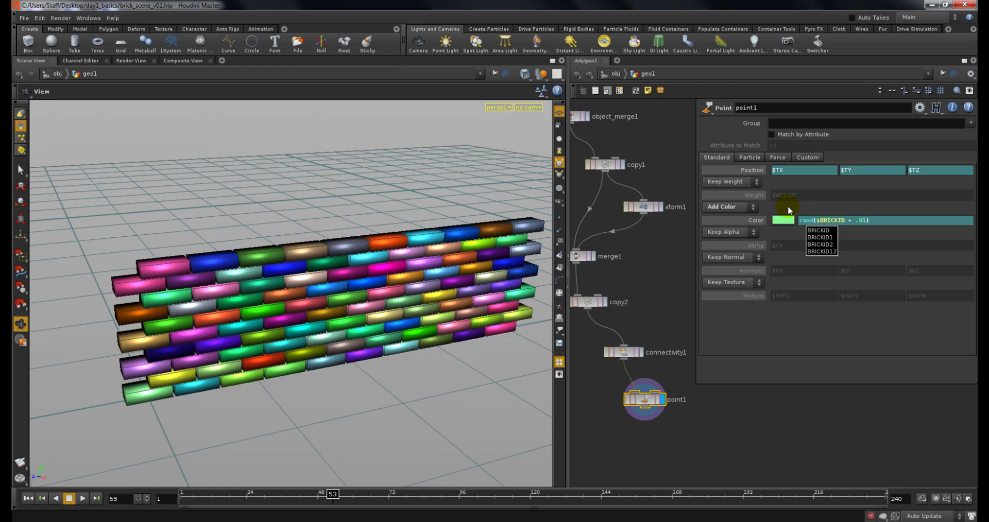
left_click(757, 220)
middle_click(653, 405)
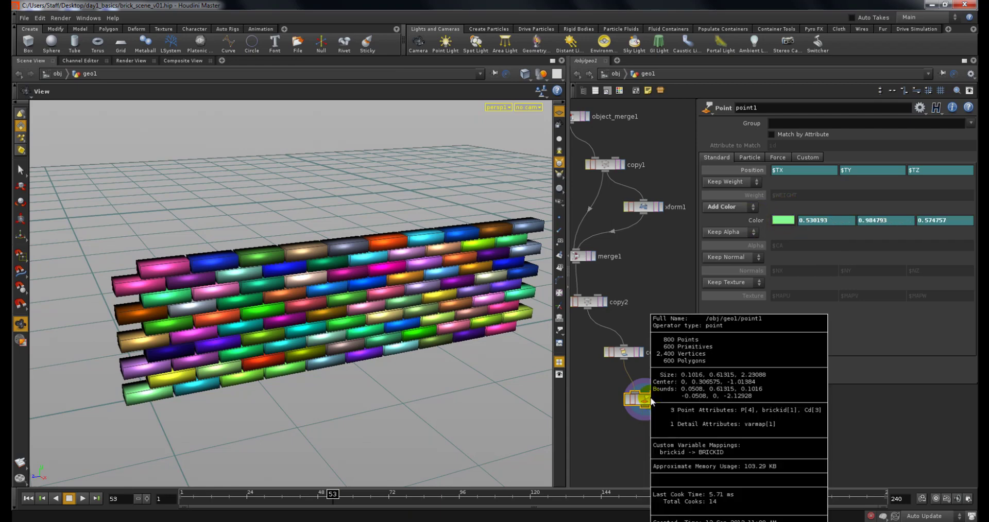
scroll(806, 413, "down", 6)
middle_click_drag(814, 409, 816, 410)
Inspect the brickid and Cd values of point1 in its geometry spreadsheet, widening the window to fit all columns, and close it.
right_click(663, 401)
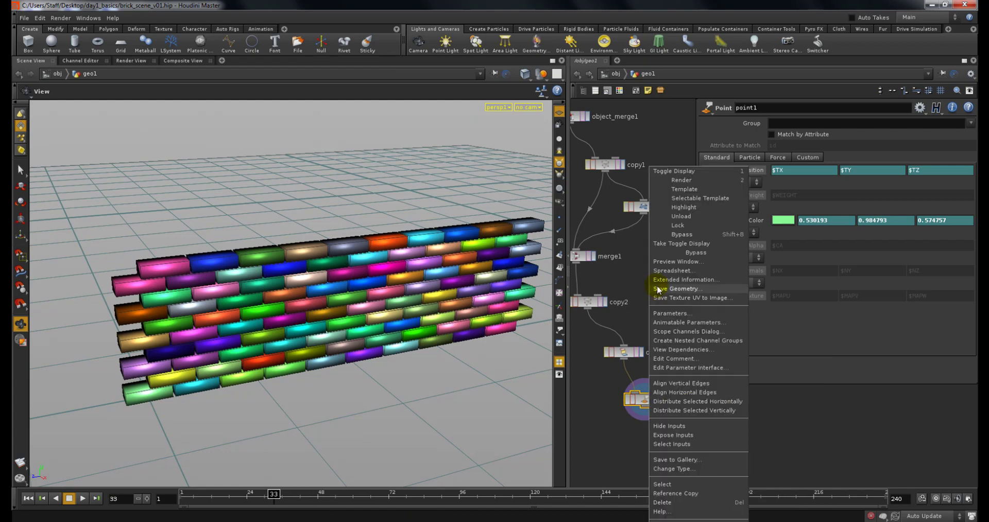
left_click(666, 270)
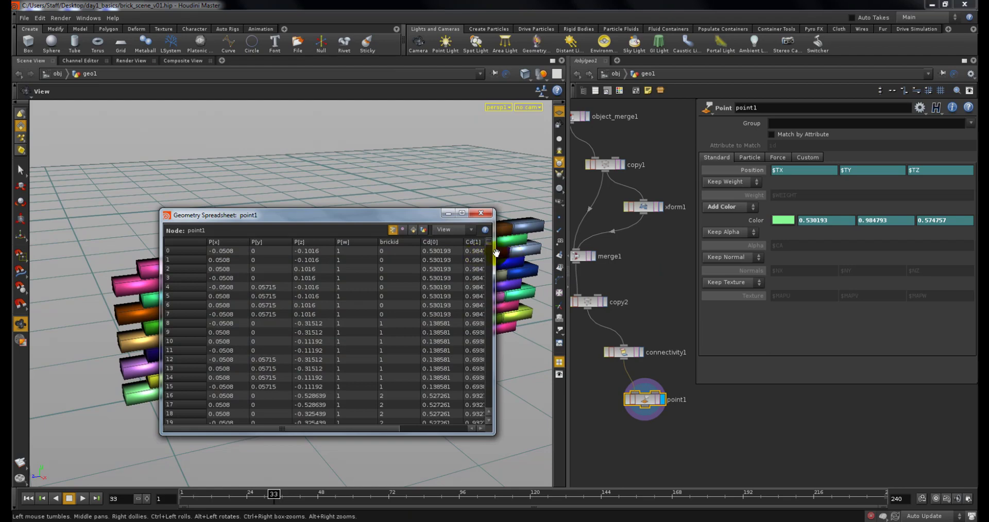
left_click_drag(492, 252, 576, 264)
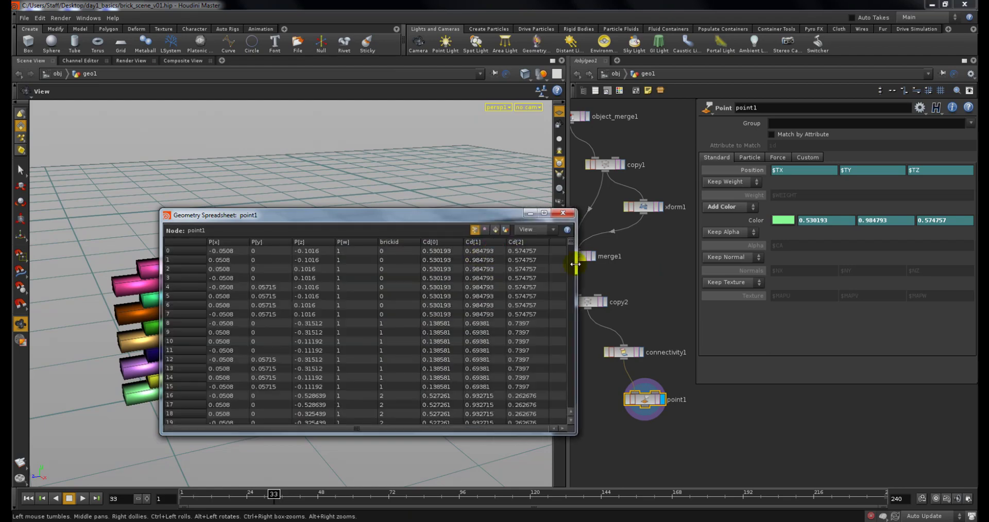
left_click(564, 215)
Render the brick wall in MPlay from the object level, allowing mplay network access through the firewall, and close the render.
left_click(616, 74)
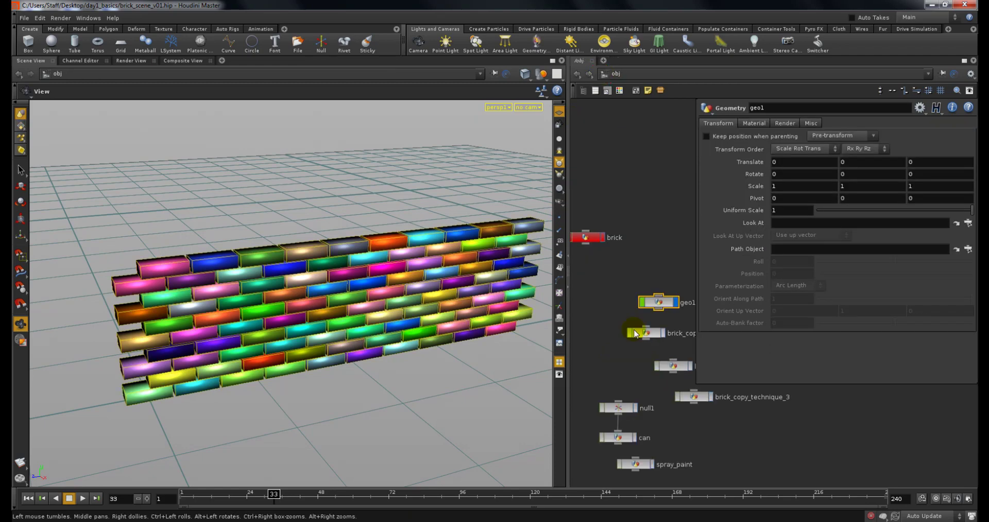
middle_click_drag(611, 287, 598, 289)
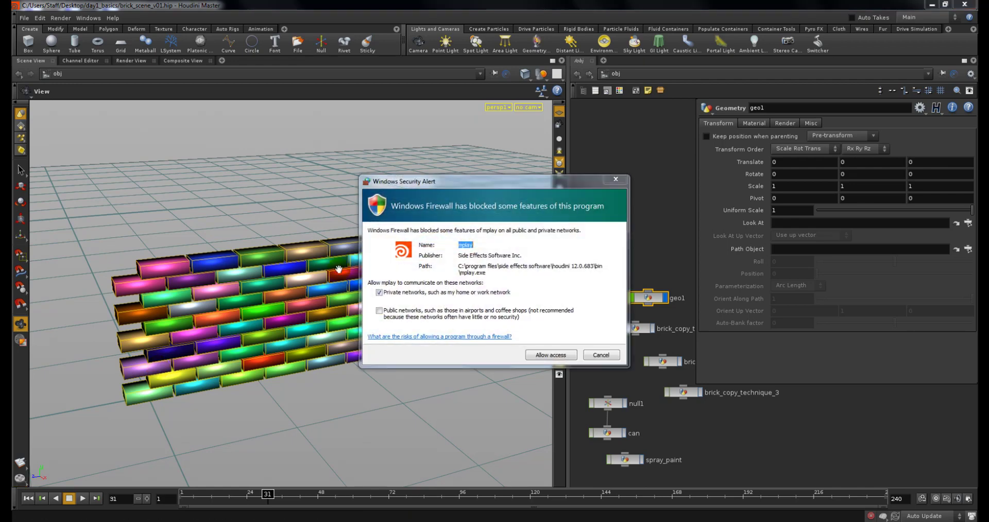
left_click(557, 355)
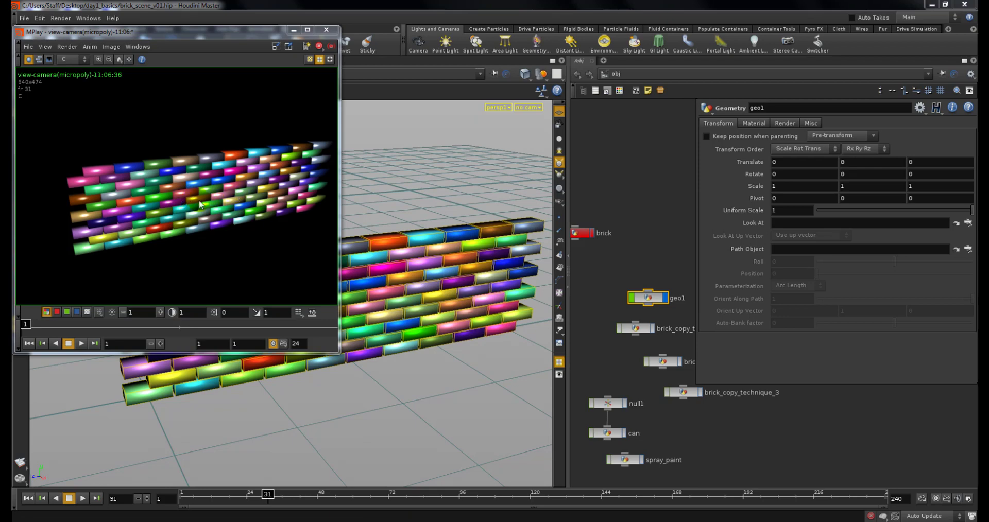
left_click(326, 30)
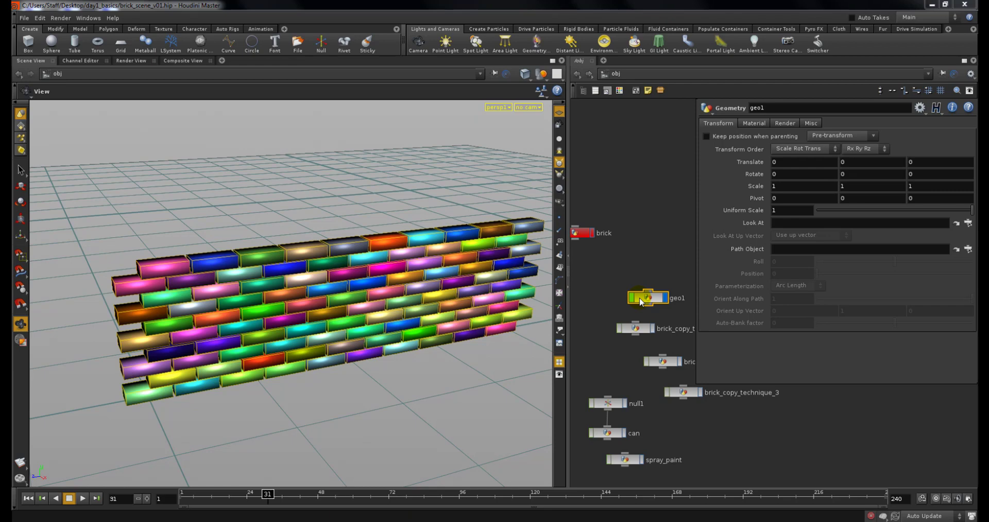
Go back inside geo1 and review connectivity1's information and the rand() color expressions of point1.
double_click(643, 299)
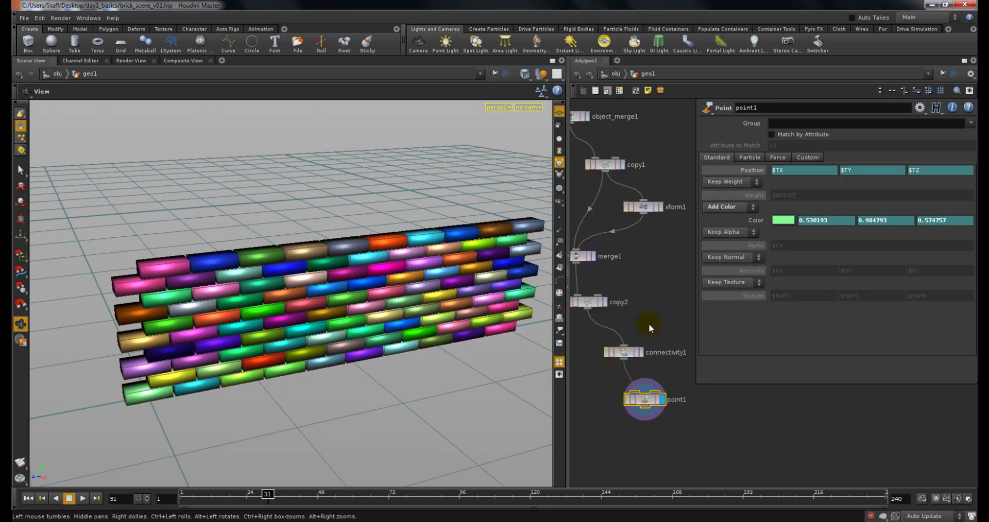
left_click(630, 353)
middle_click_drag(631, 353, 771, 412)
left_click(644, 399)
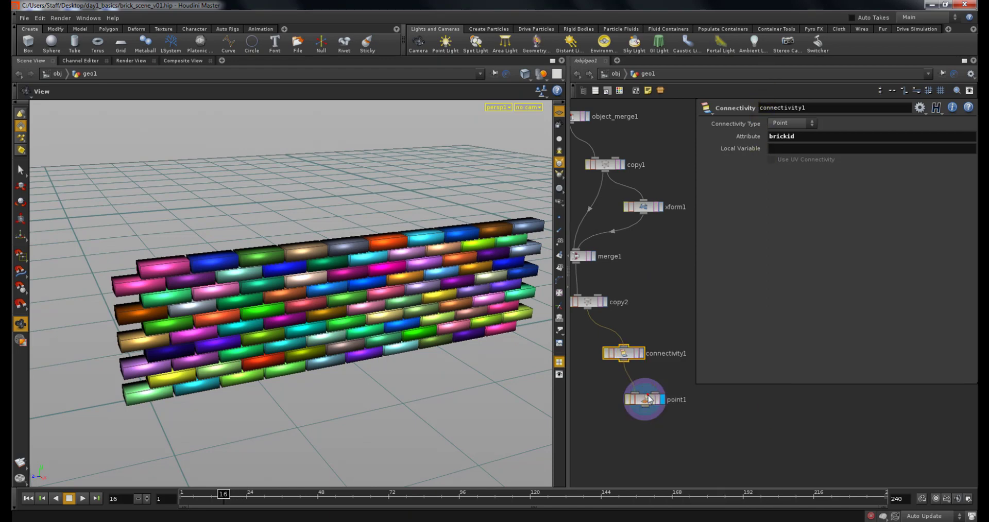
left_click(804, 221)
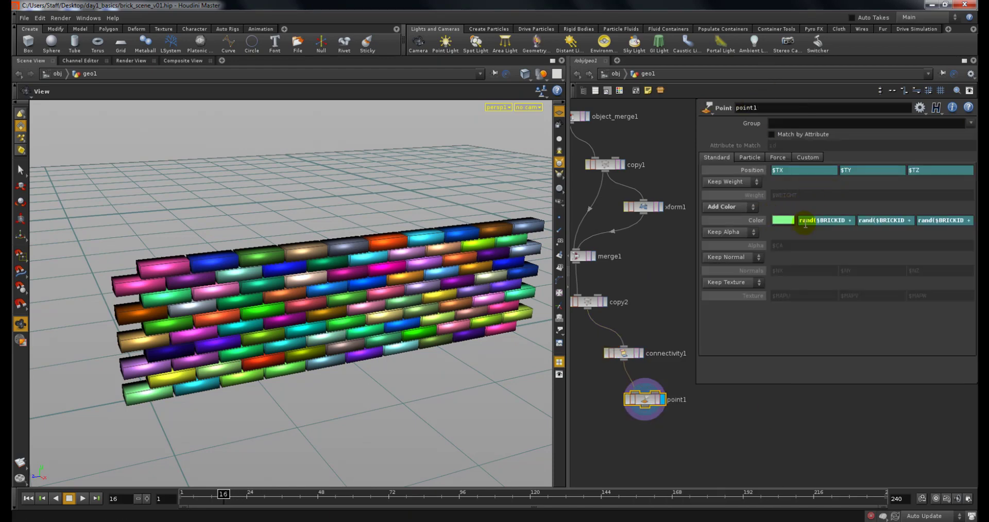
type("rand($BRICKID + .01)")
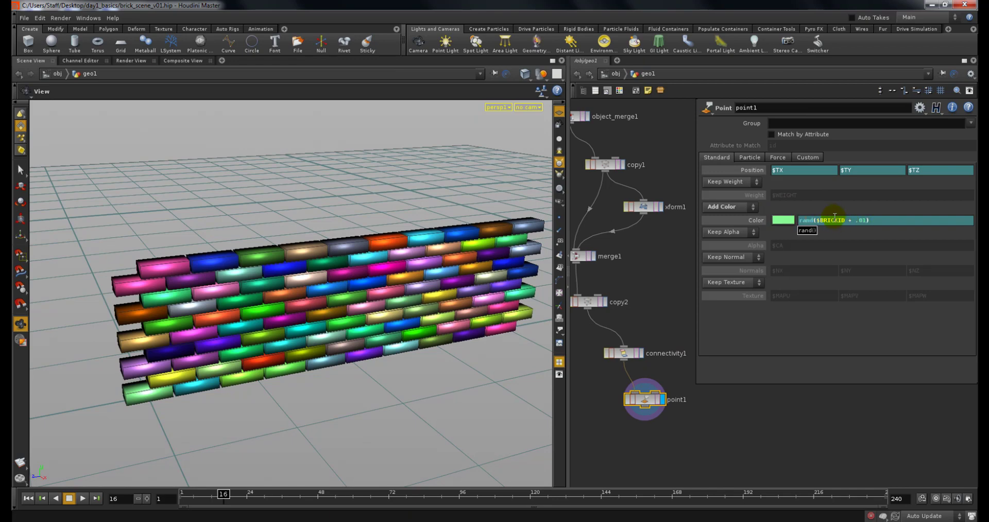
left_click(746, 221)
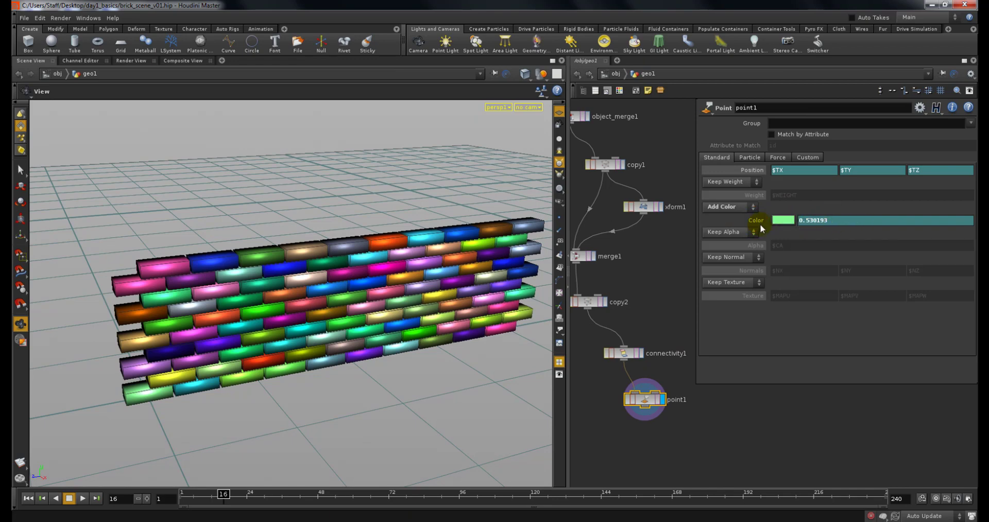
left_click(746, 221)
Change the green component expression of point1's color to rand($BRICKID % 3).
left_click(857, 221)
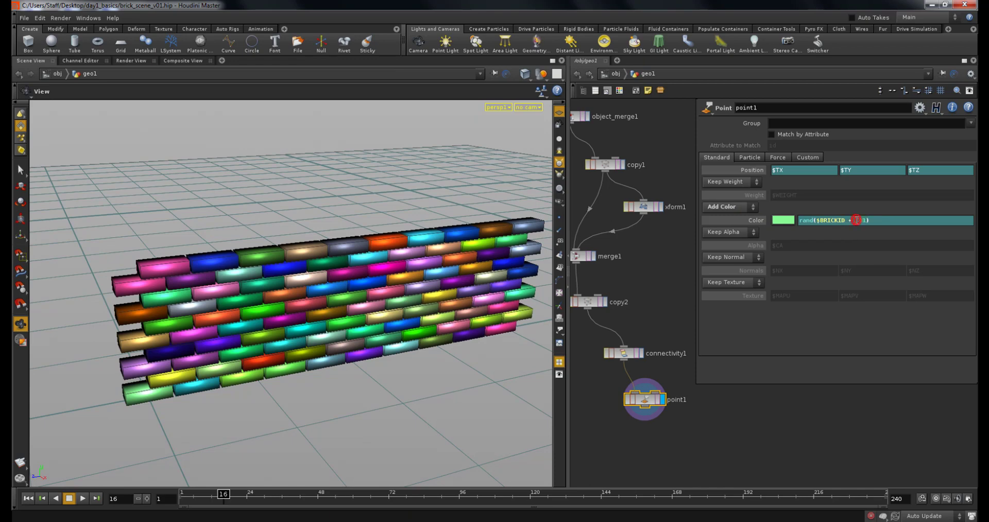
key("Tab")
key("End")
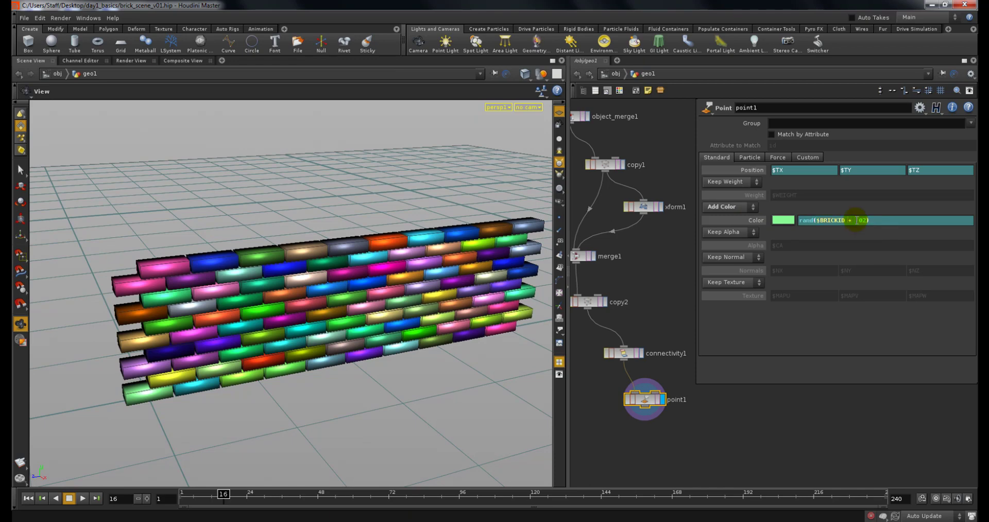
type(".")
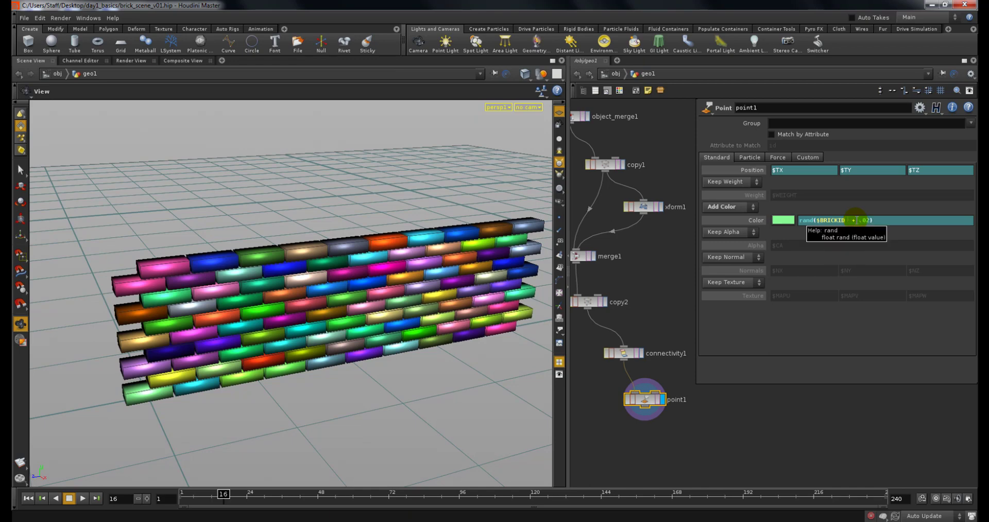
type("% 3")
key("Delete")
key("Delete")
key("Delete")
key("BackSpace")
key("Delete")
key("Return")
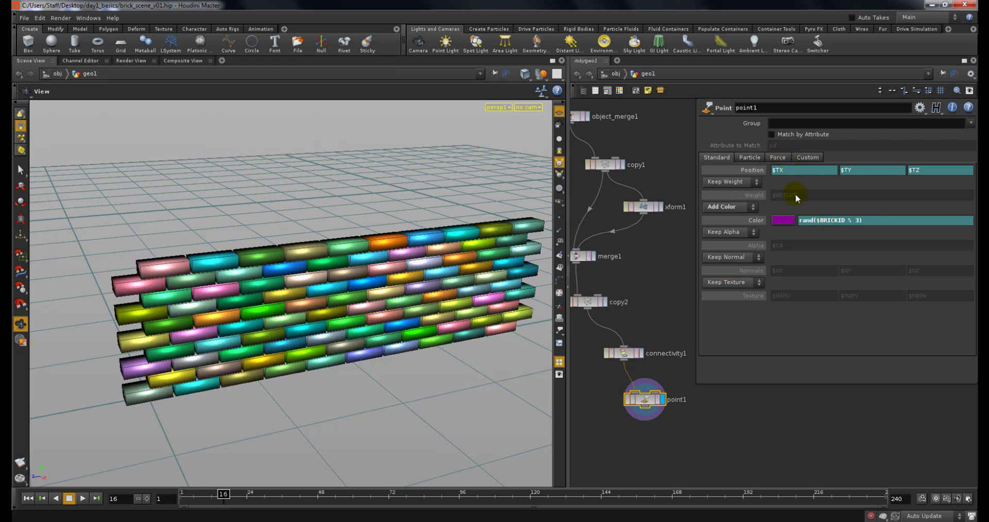
Set the modulus in the green component expression to 2 and view the recolored wall from a lower angle.
left_click(856, 222)
key("Delete")
type("2")
left_click(873, 246)
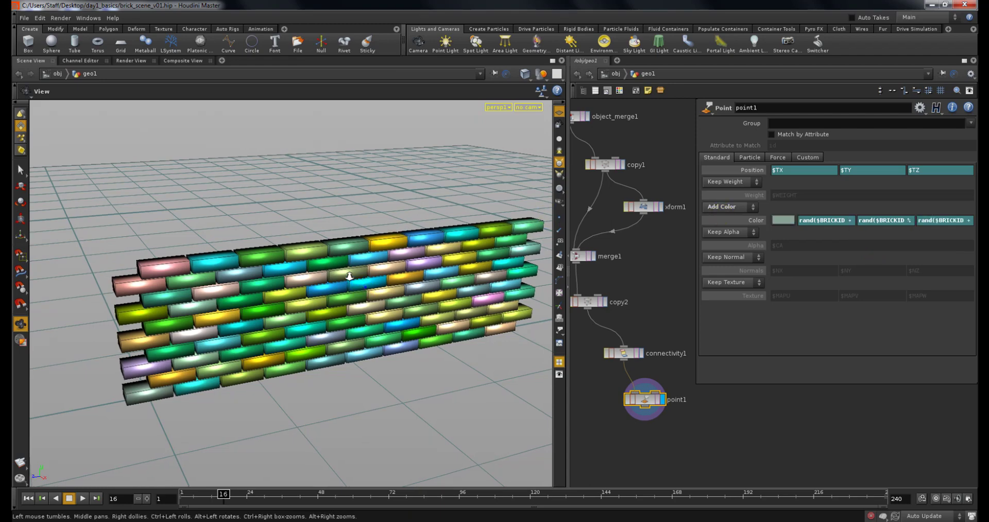
left_click_drag(349, 275, 356, 260)
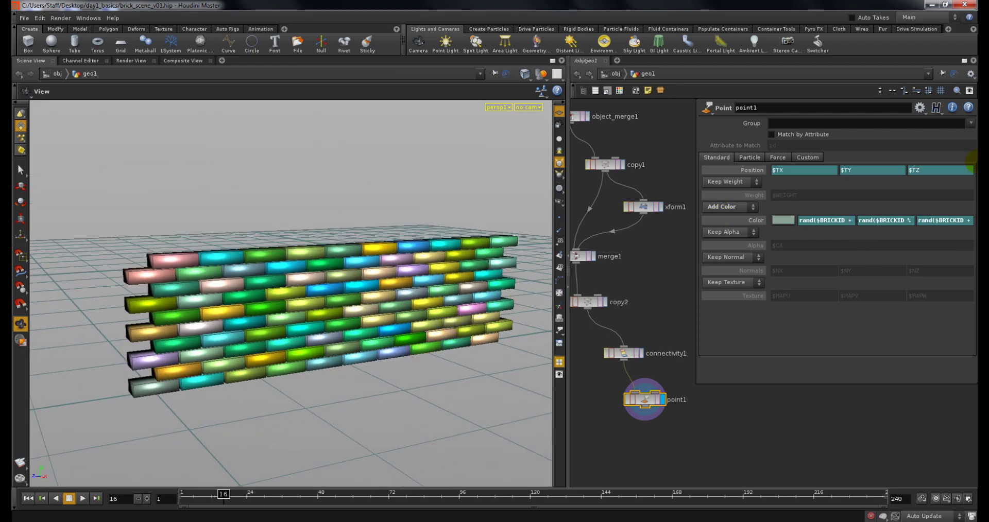
Check the red component expression of point1 and the connectivity1 node, finishing with point1 selected.
left_click(813, 220)
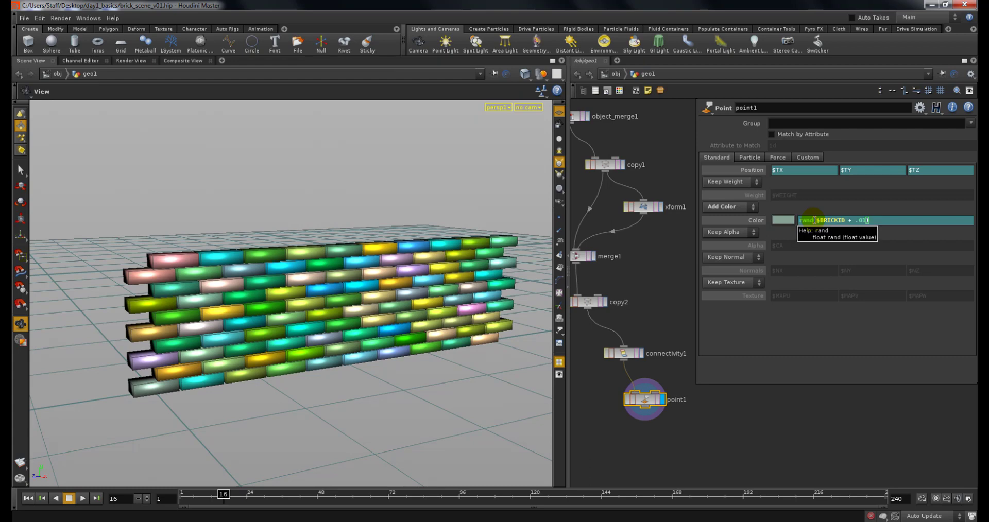
left_click(623, 353)
left_click(652, 402)
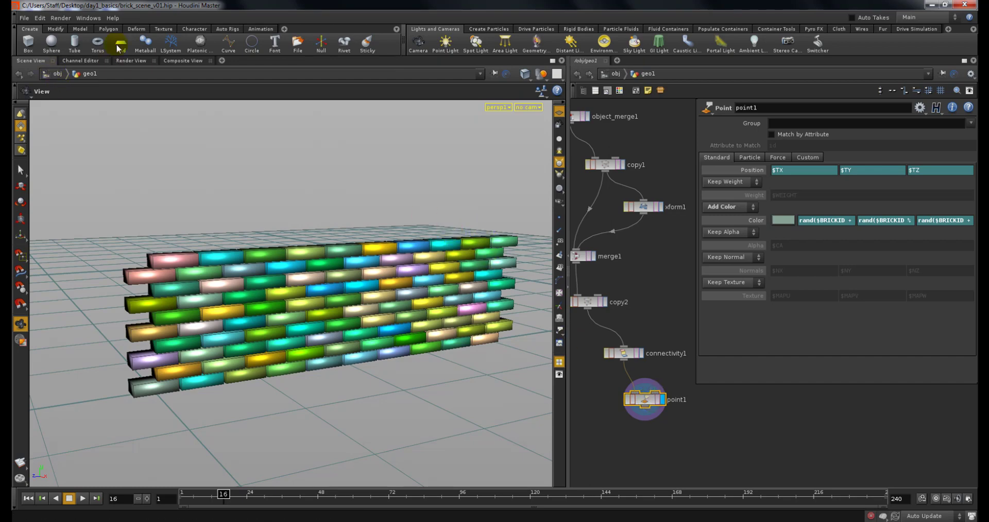
Open the Houdini help browser and search it for "expression".
left_click(114, 18)
left_click(116, 31)
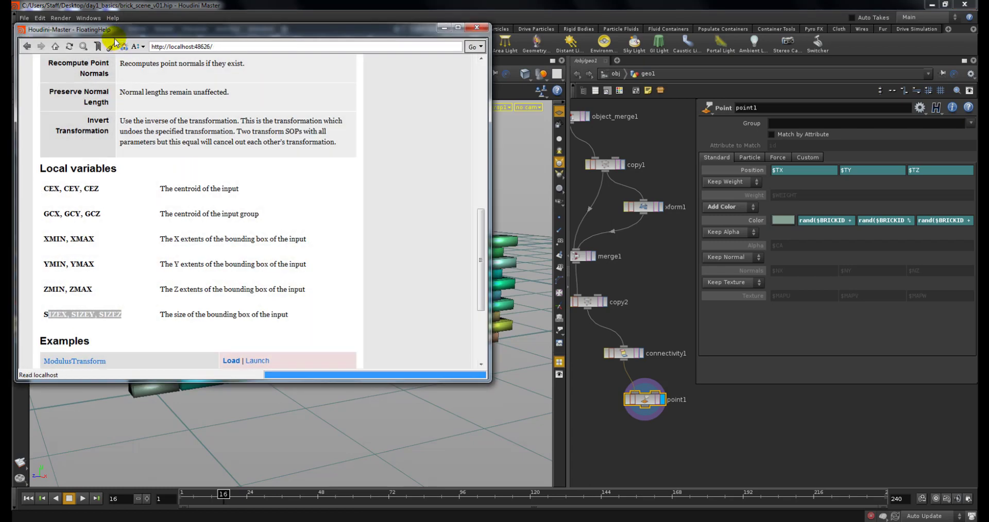
left_click_drag(116, 31, 239, 79)
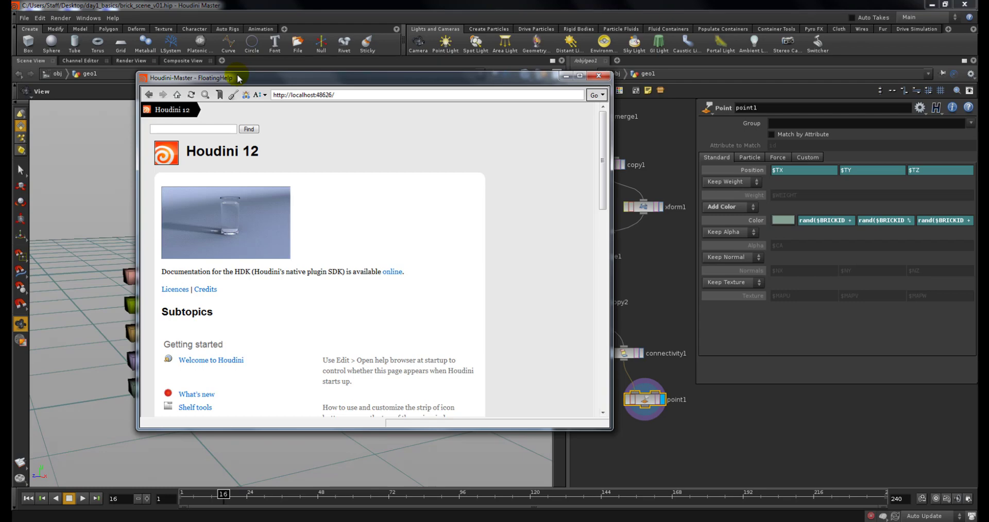
left_click(174, 128)
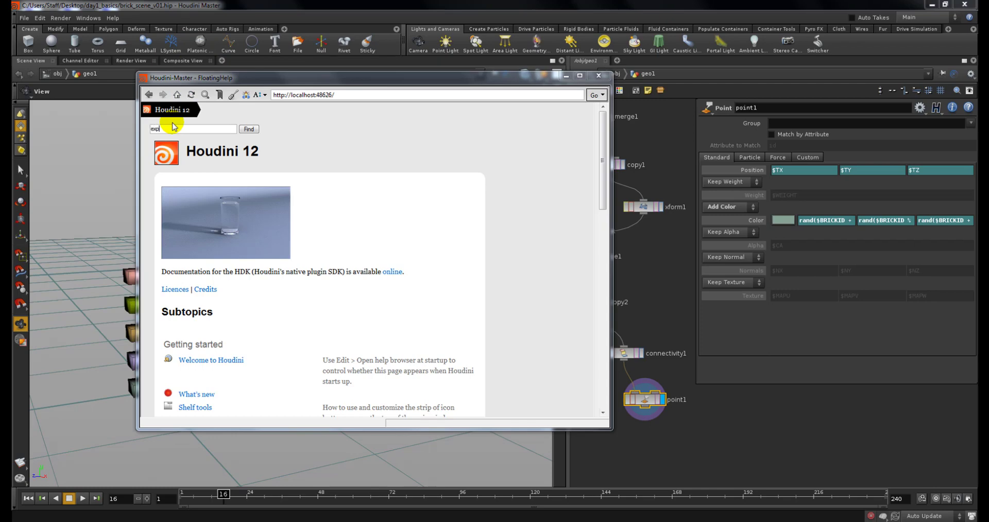
type("expression")
key("Return")
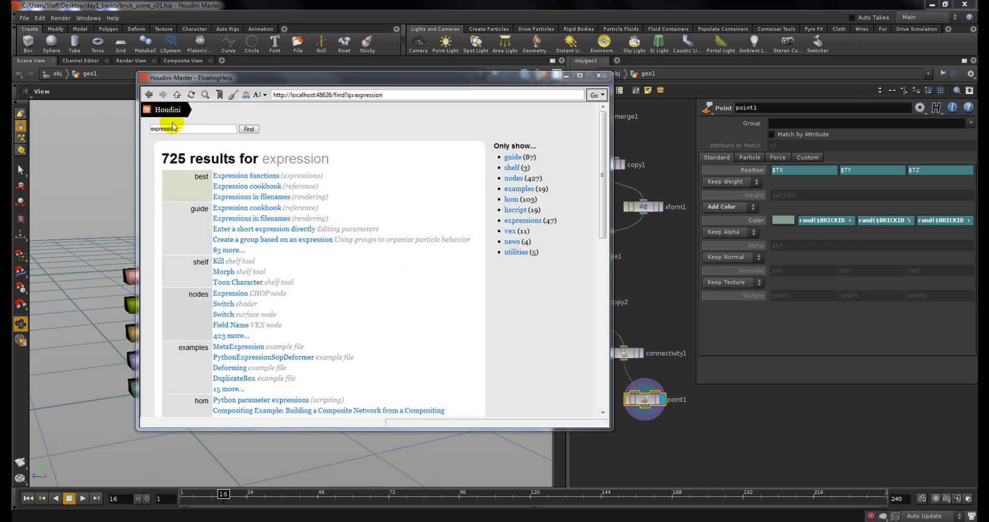
Open the Expression functions page from the help results and look through its alphabetical function list as far as the rand entry.
left_click(269, 177)
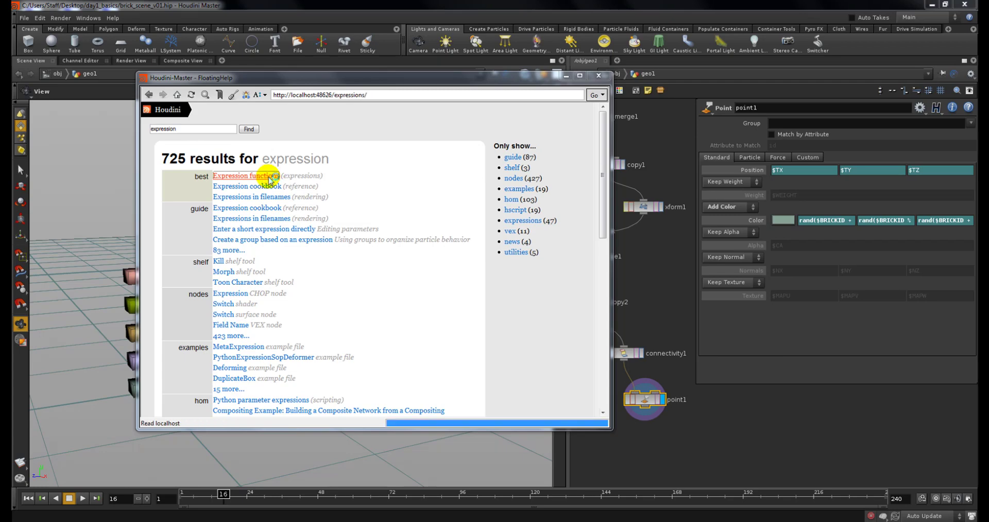
scroll(349, 258, "down", 3)
scroll(350, 259, "down", 20)
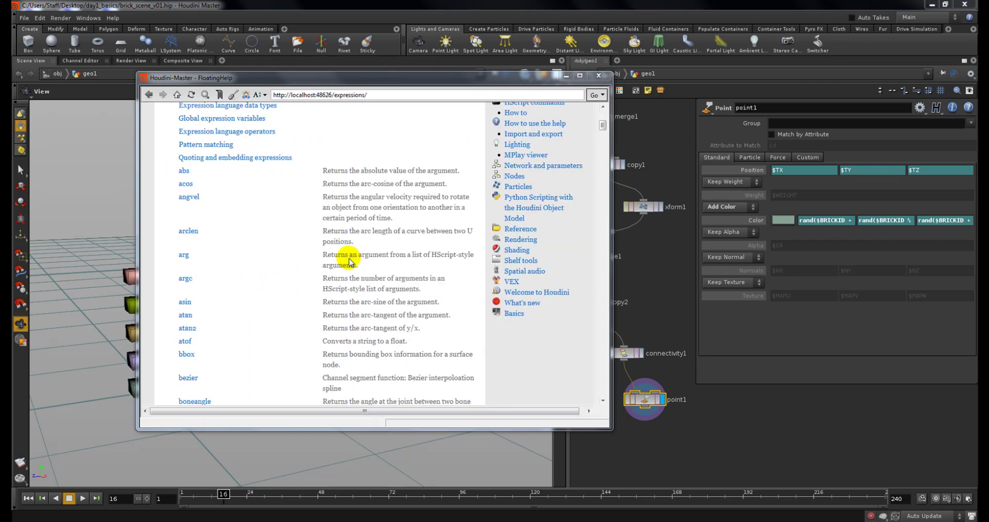
scroll(343, 266, "down", 20)
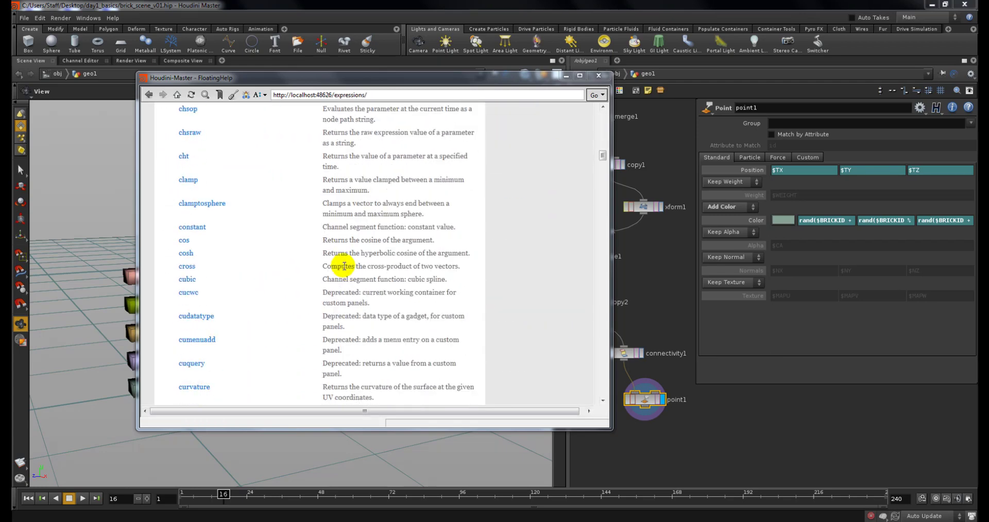
scroll(344, 266, "down", 20)
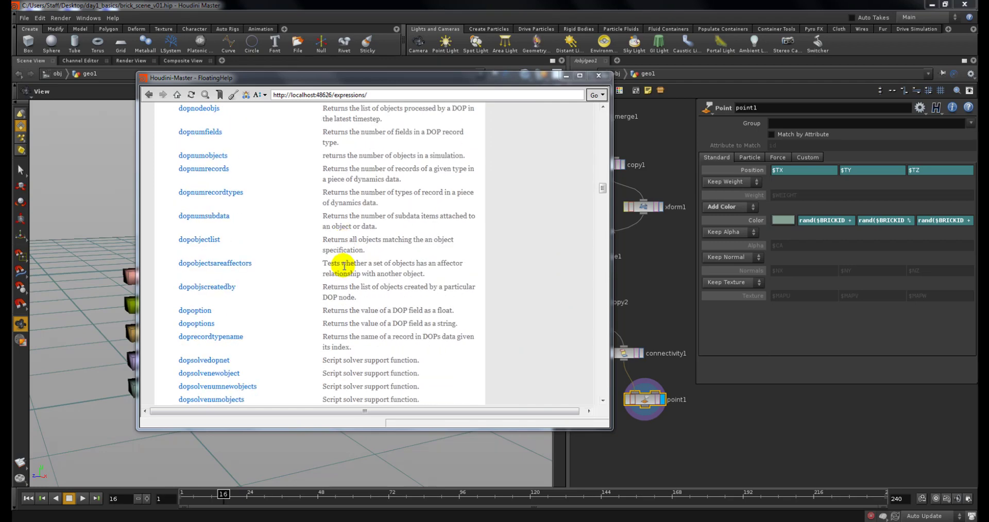
scroll(344, 266, "down", 20)
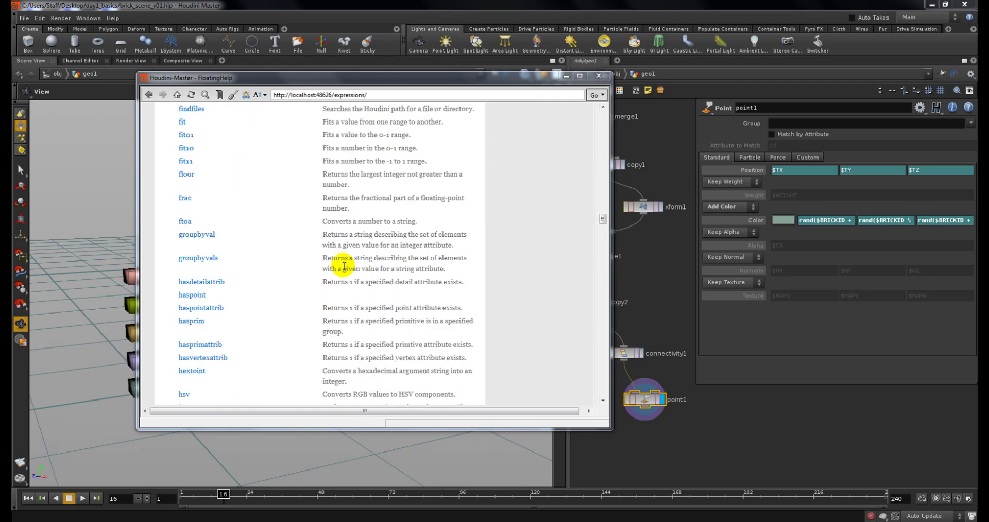
scroll(344, 266, "down", 20)
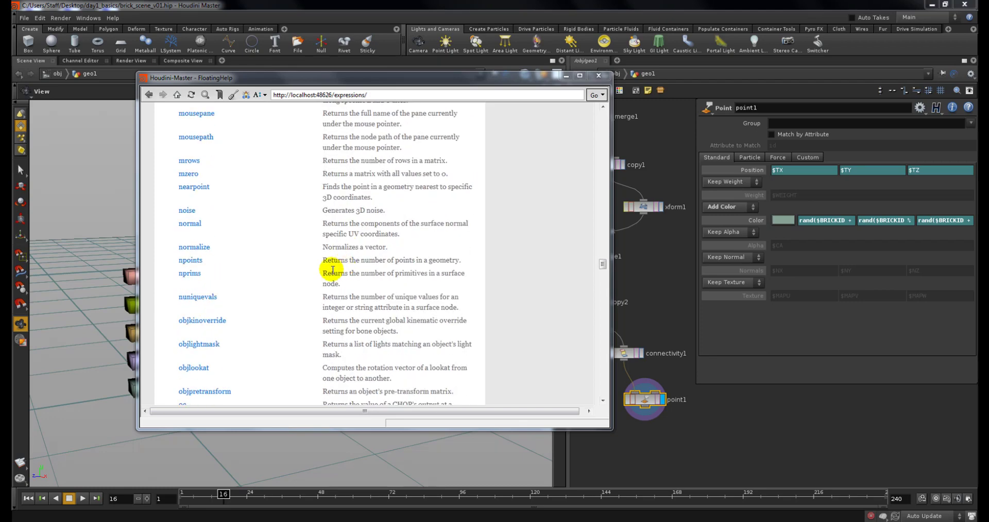
scroll(332, 269, "up", 8)
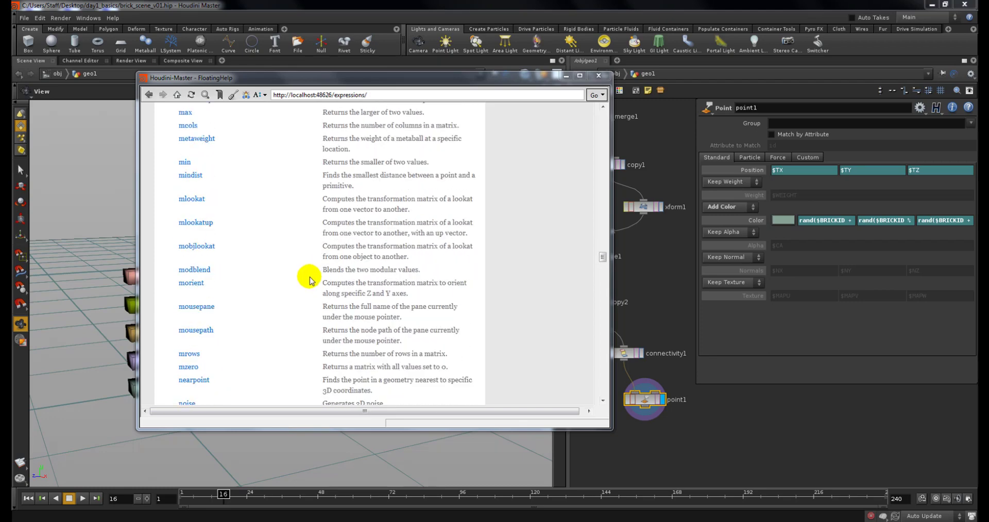
scroll(310, 280, "up", 15)
scroll(316, 299, "down", 14)
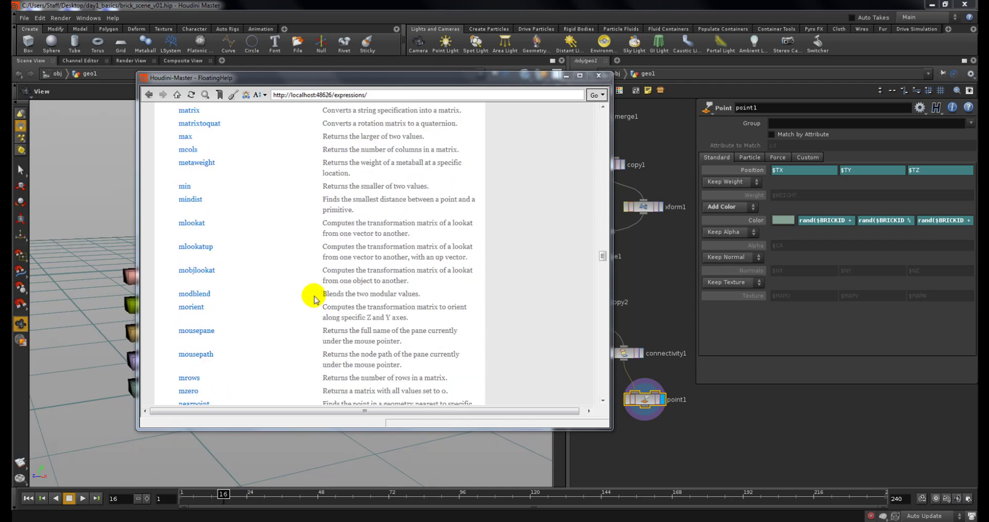
scroll(314, 300, "down", 10)
scroll(315, 299, "down", 12)
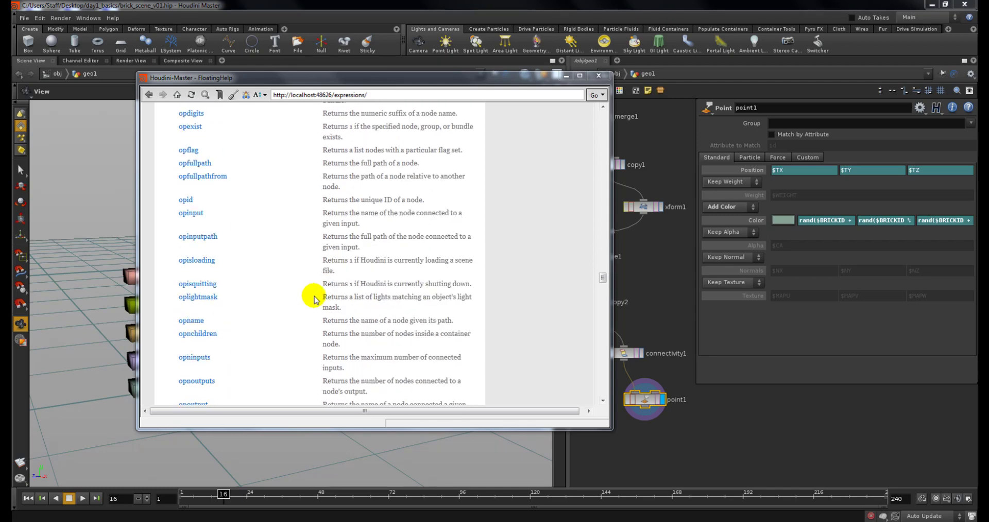
scroll(316, 299, "down", 12)
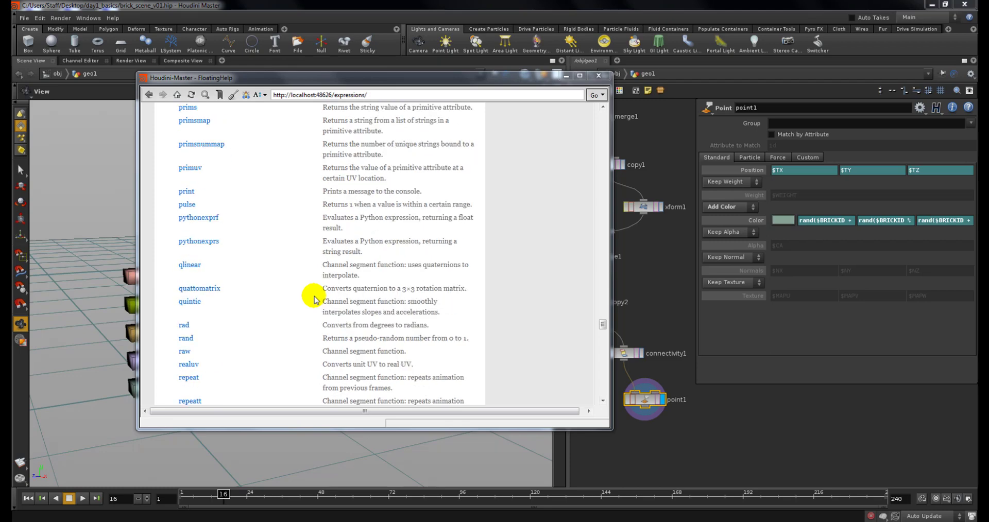
Open the help page of the rand expression function and read its usage, component examples and note.
left_click(187, 339)
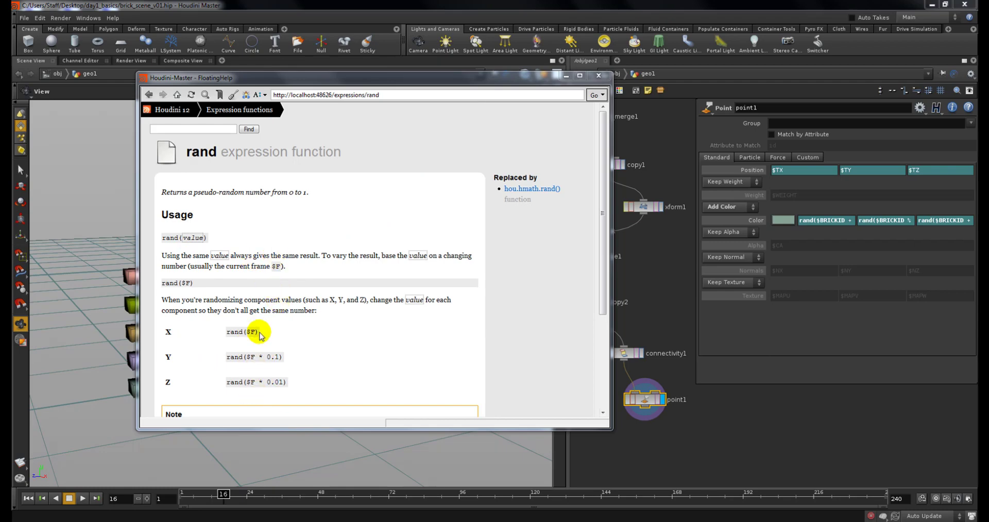
scroll(290, 375, "down", 1)
scroll(290, 375, "down", 4)
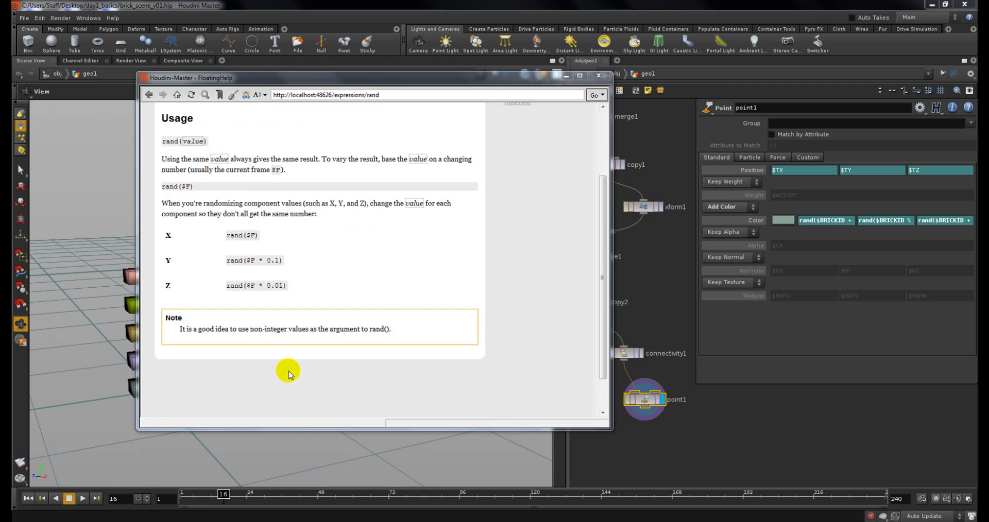
scroll(287, 371, "up", 5)
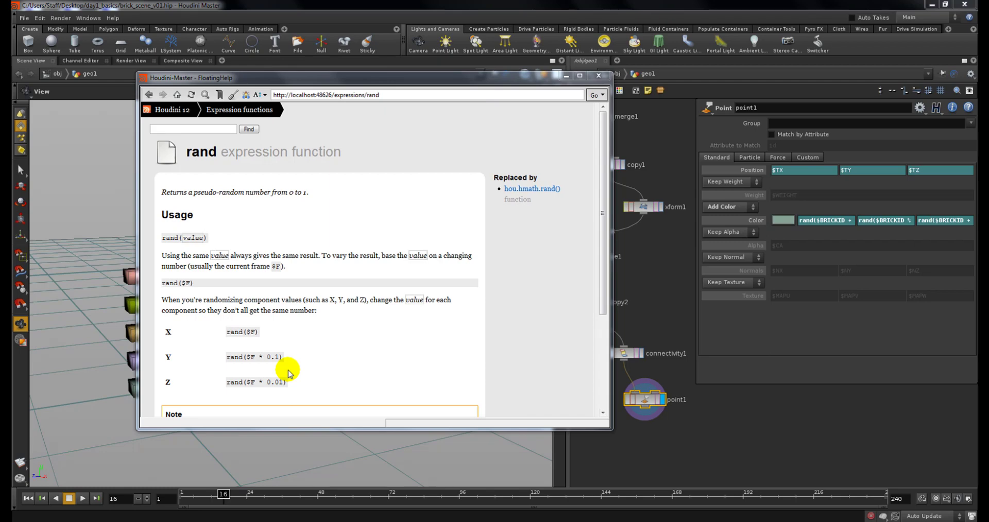